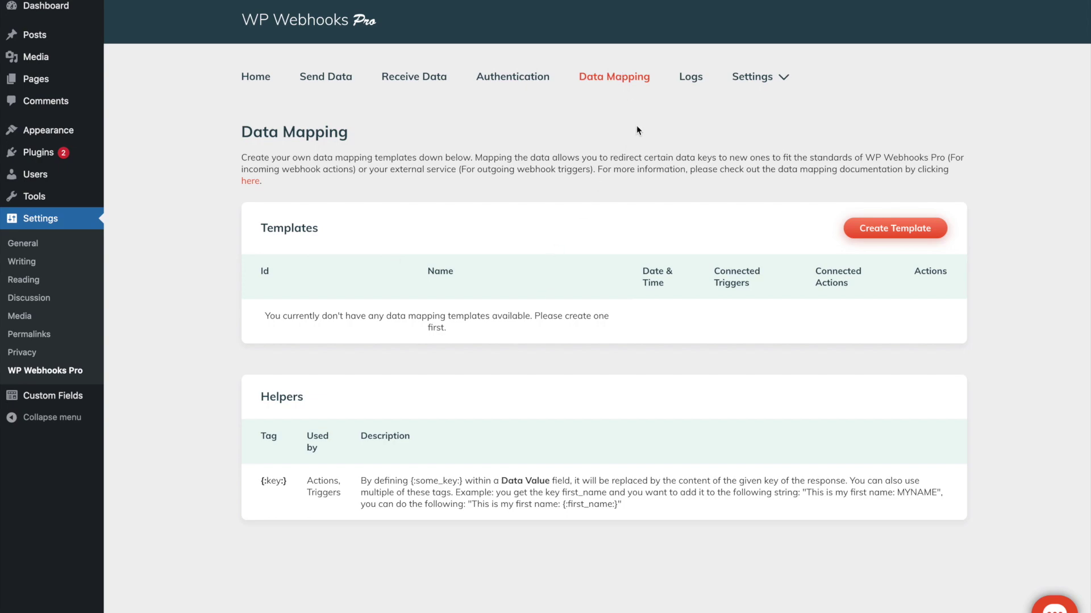
Create a new data mapping template with the name 'demo'
click(873, 232)
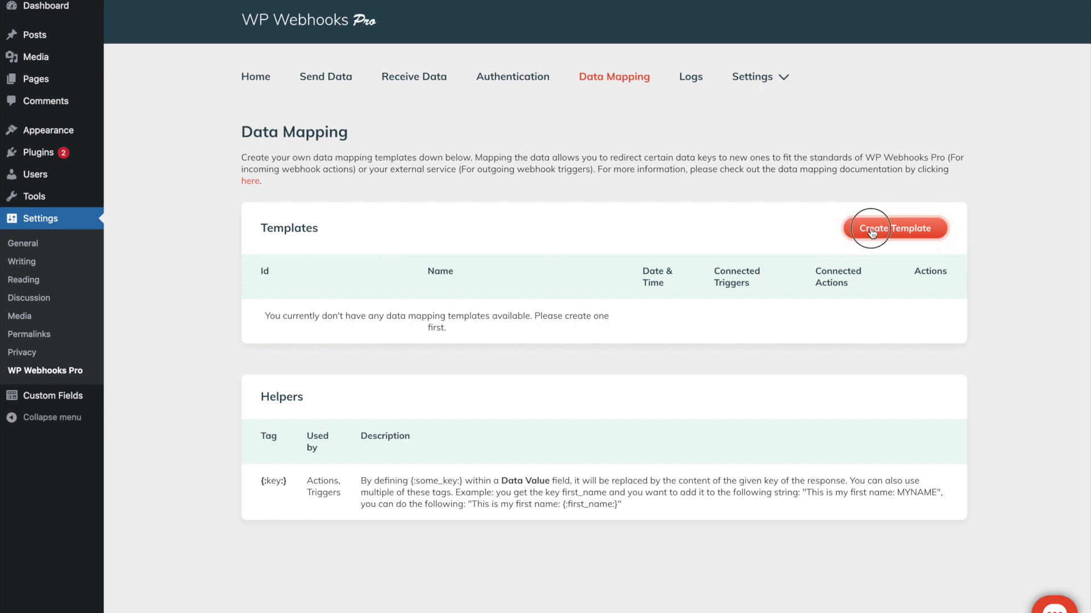
click(484, 84)
text(demo)
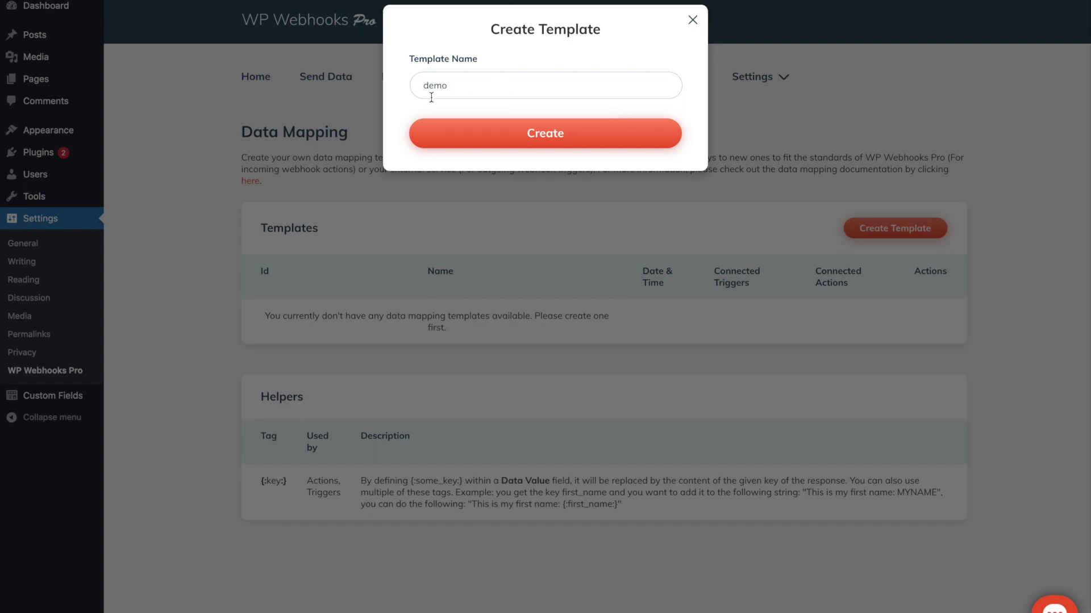
click(470, 134)
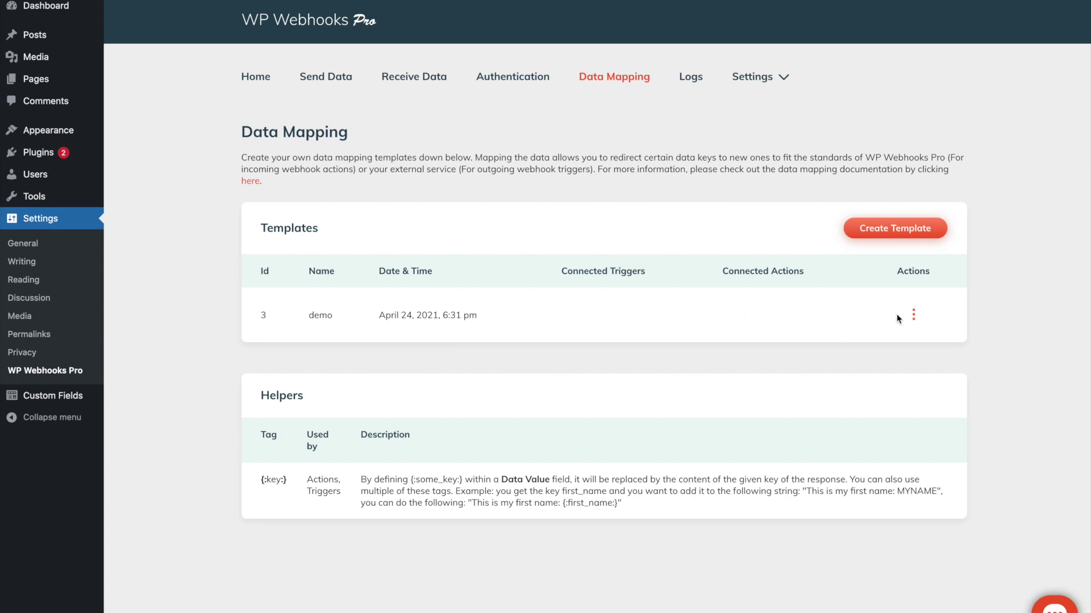
Open the demo template's settings and add one empty mapping row
click(914, 316)
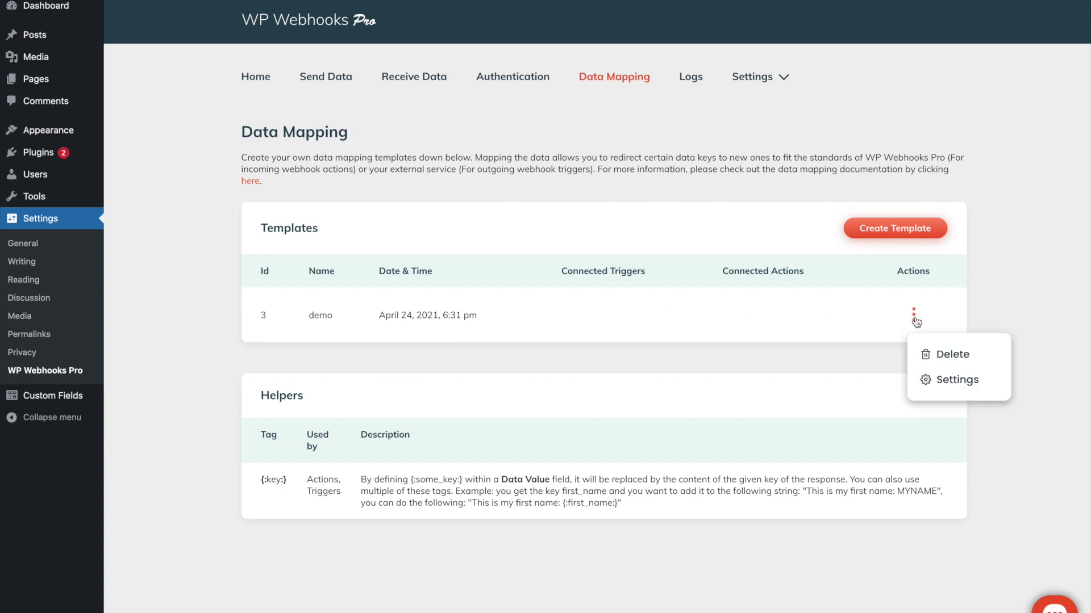
click(945, 381)
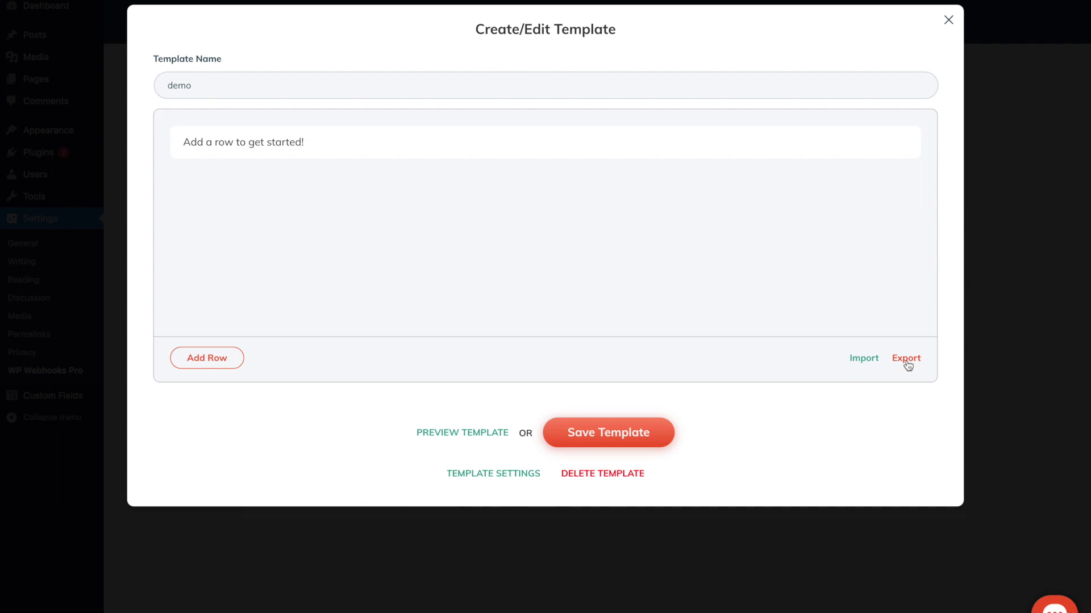
click(635, 239)
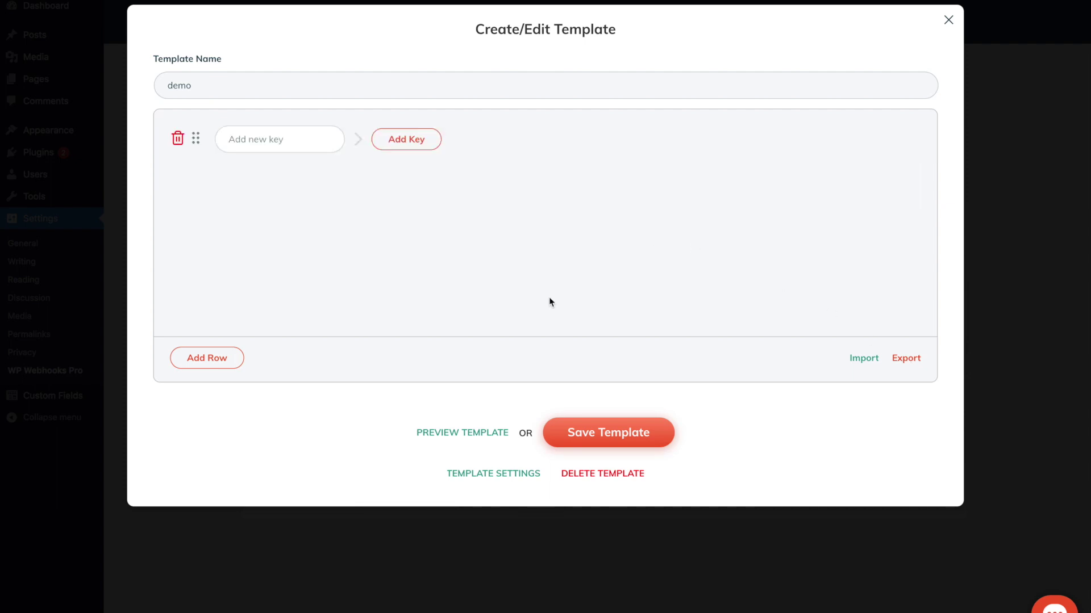
Preview a pasted fname/lname/mail JSON payload as incoming data, then return to the editor
click(466, 436)
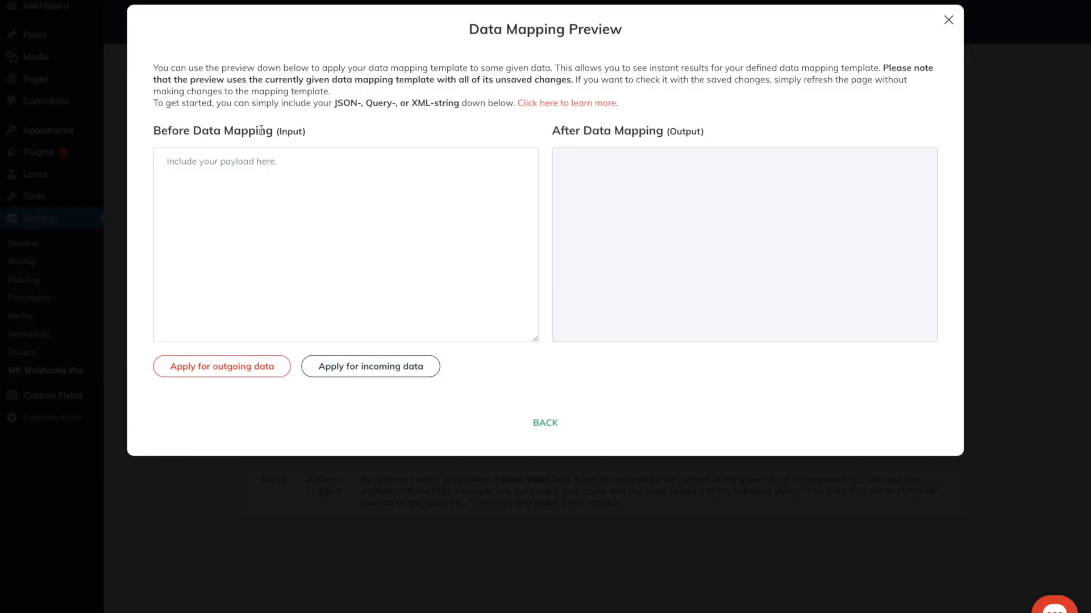
drag(305, 134, 151, 134)
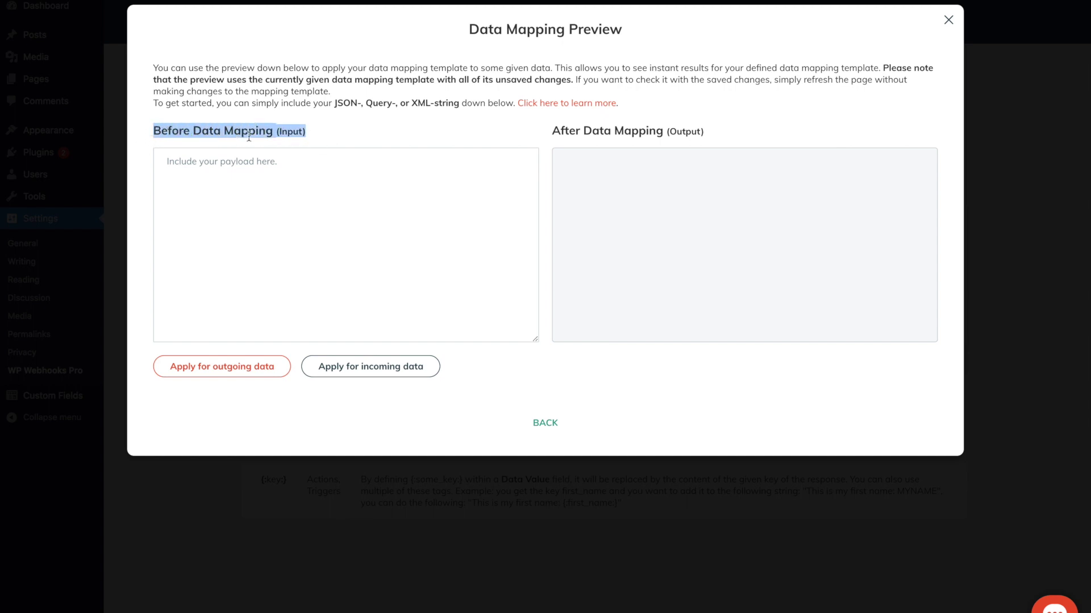
click(332, 134)
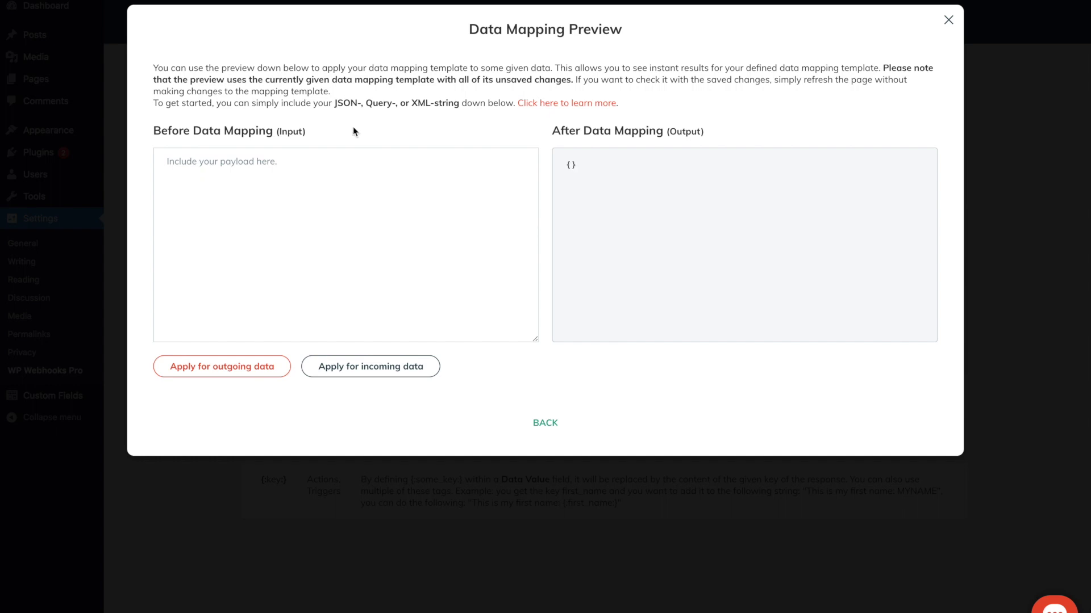
click(312, 159)
key(ctrl+v)
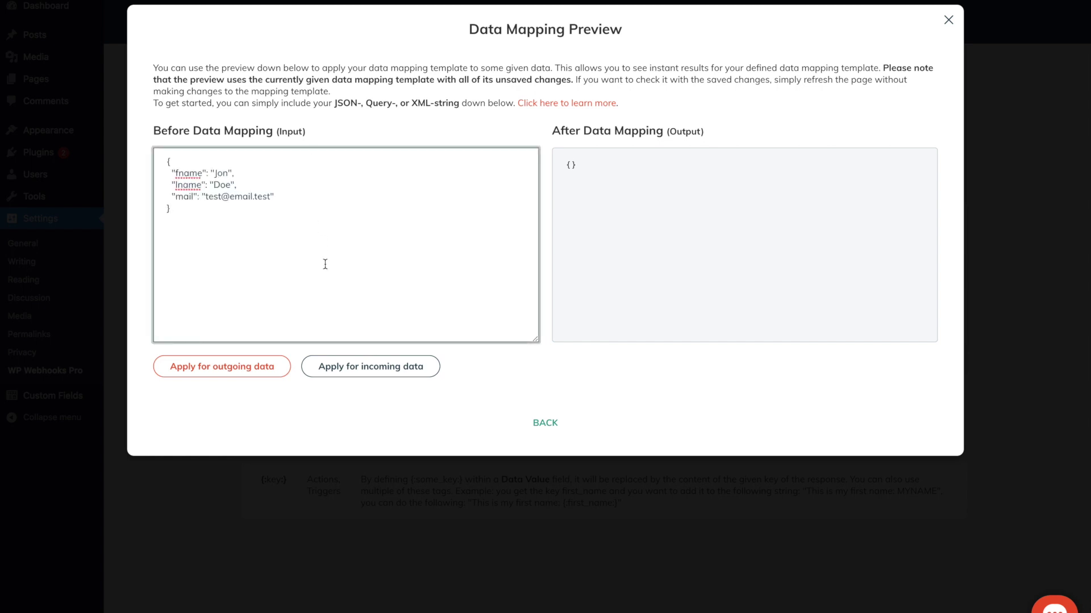
click(348, 367)
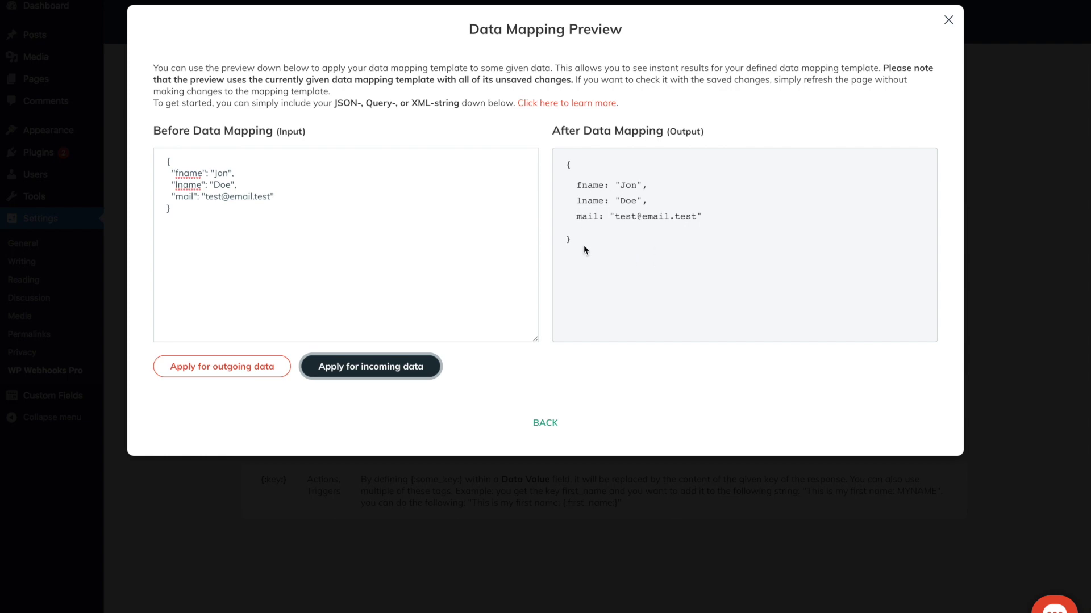
click(554, 422)
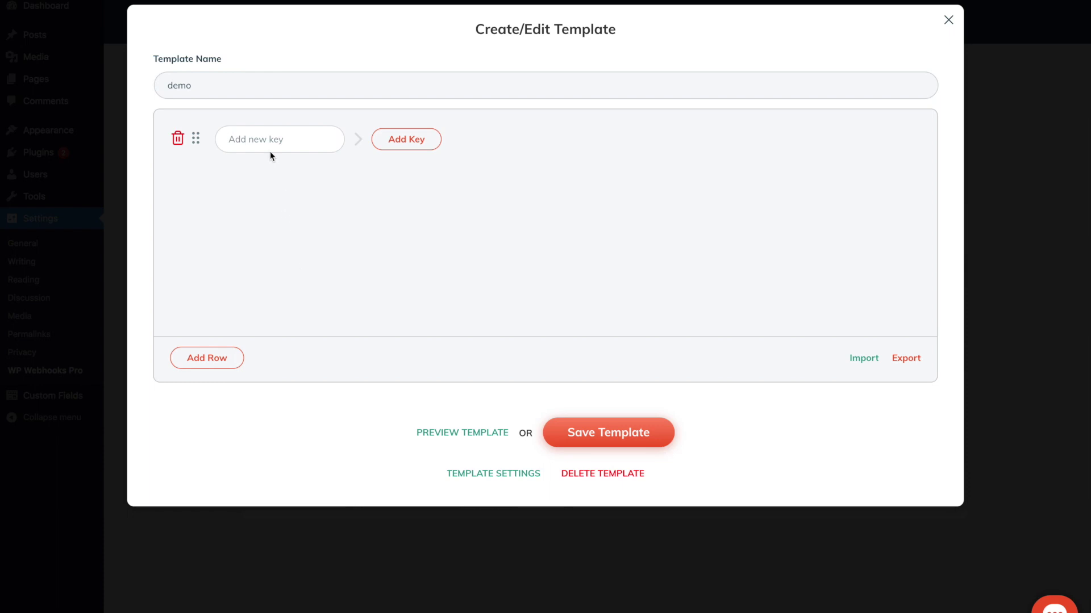
Map the key demo_key to the static Data Value 'test'
click(264, 140)
text(demo)
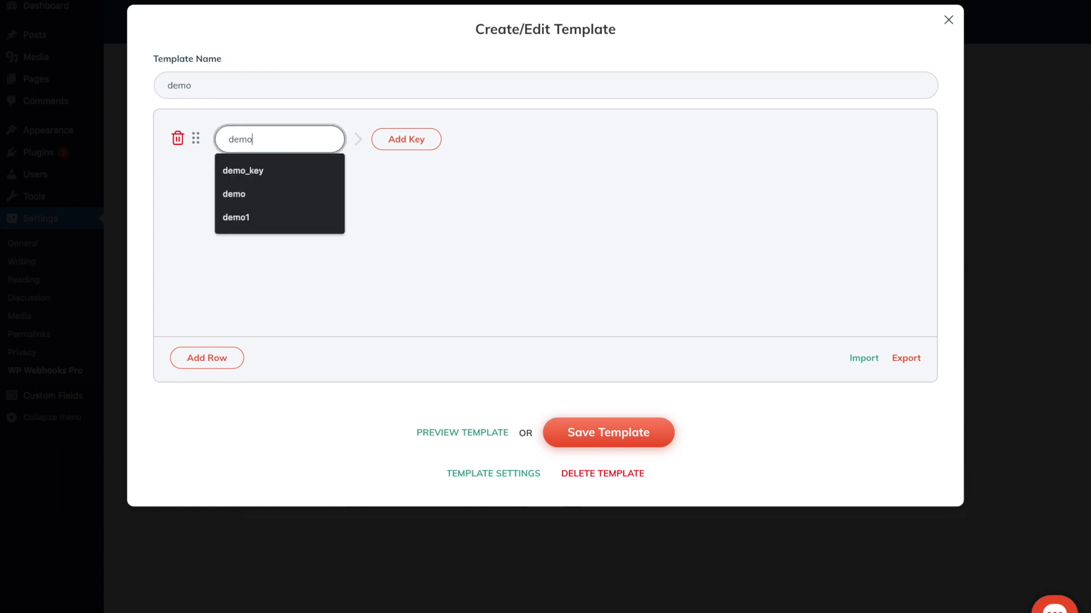
text(_key)
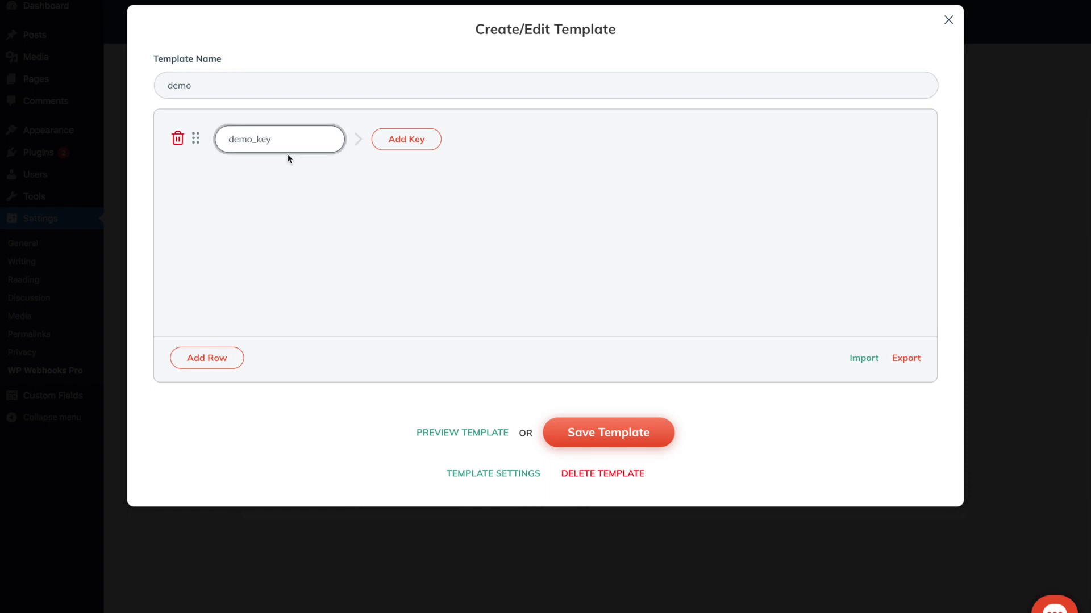
click(398, 140)
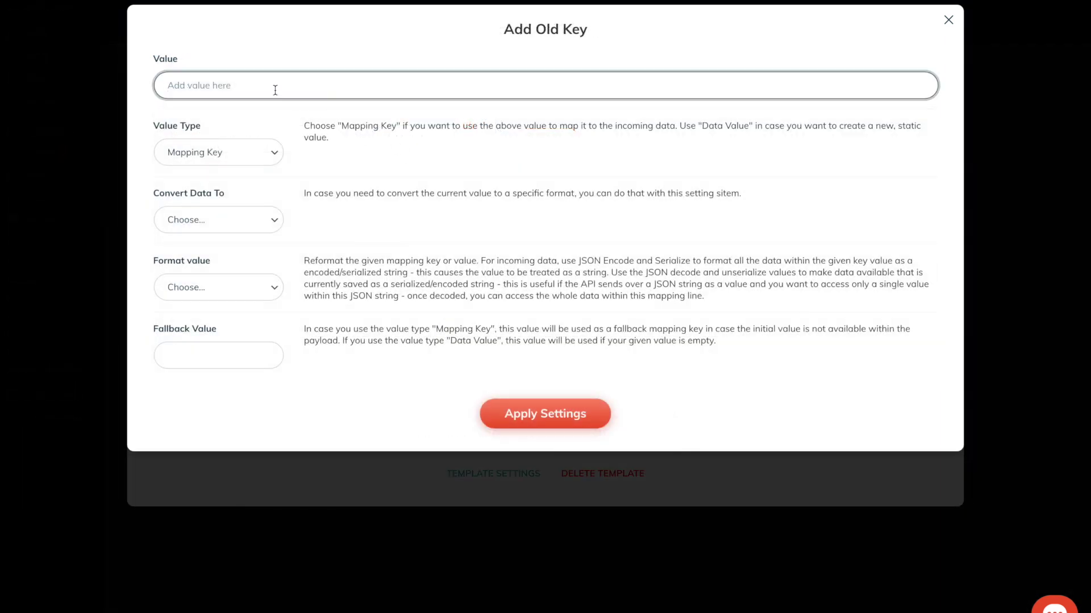
text(test)
click(190, 151)
click(189, 164)
click(546, 415)
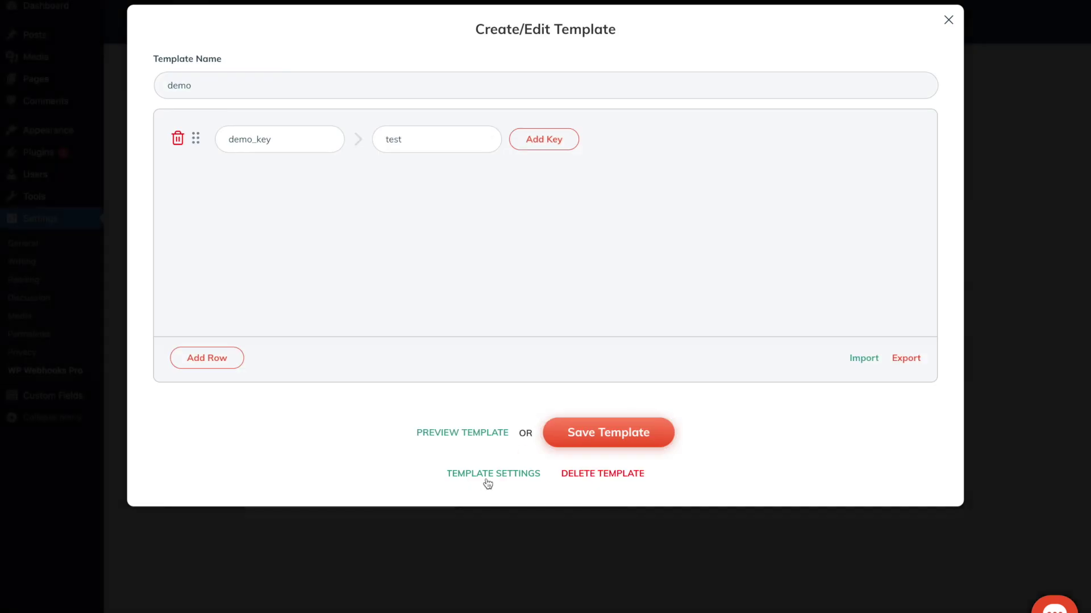
Preview on incoming data, confirm the output includes demo_key: "test", and go back
click(481, 442)
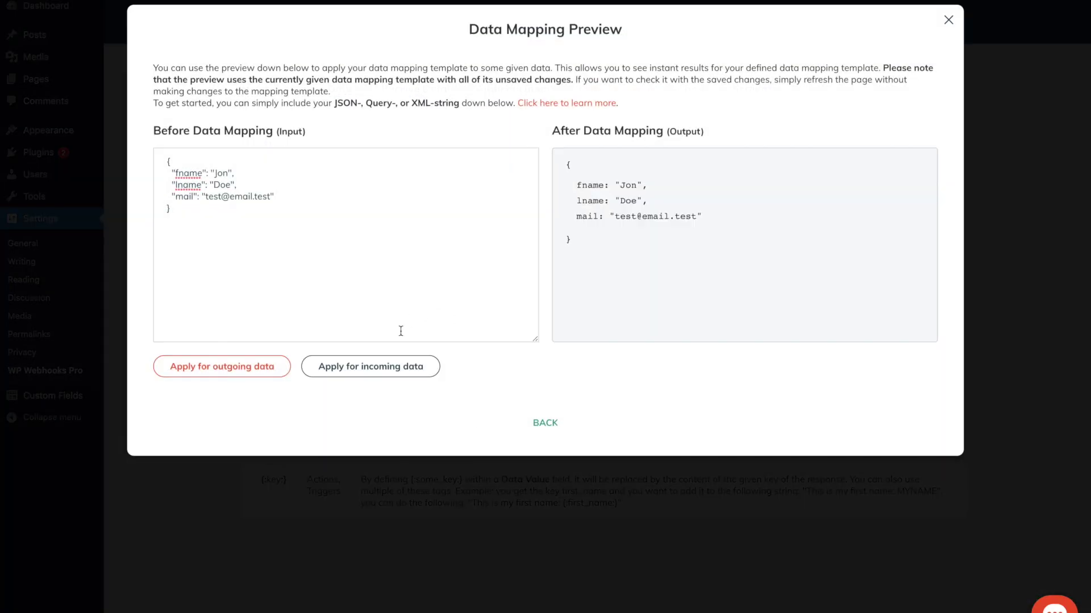
click(365, 369)
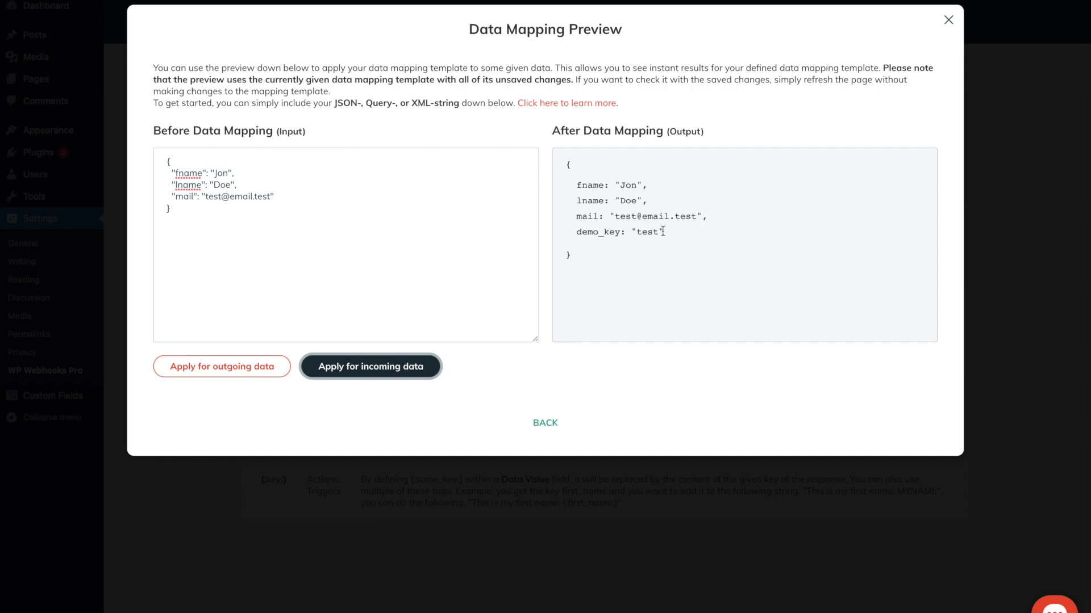
drag(577, 231, 673, 235)
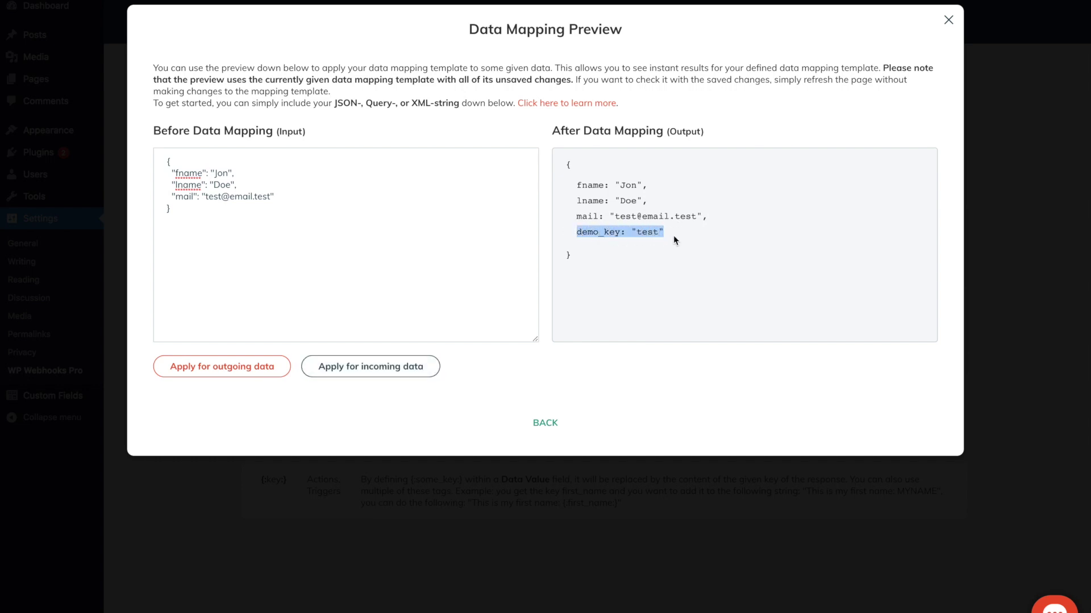
click(675, 241)
drag(207, 235, 159, 151)
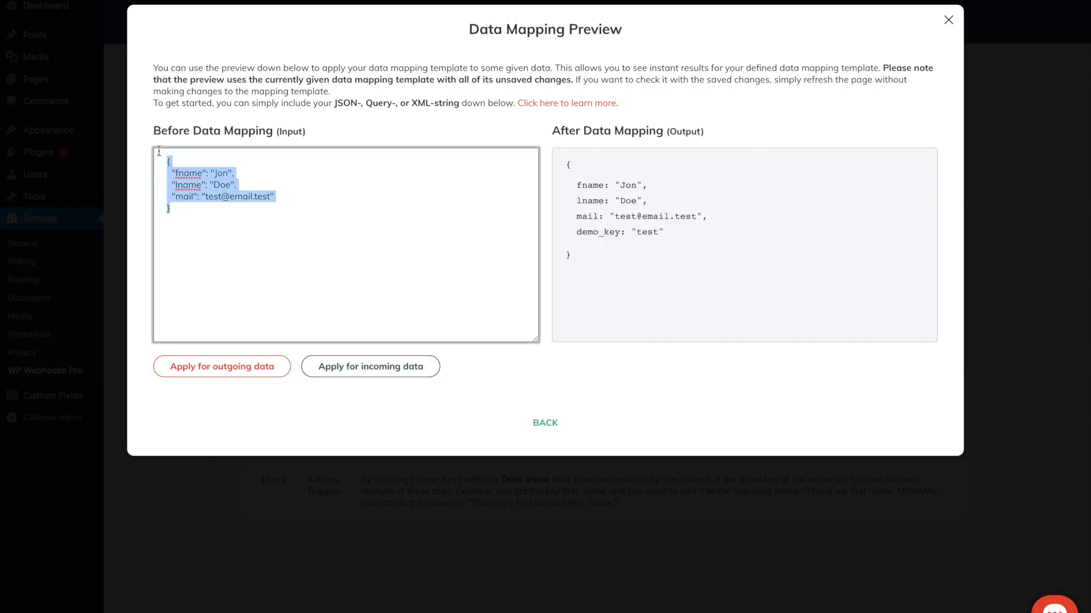
click(185, 253)
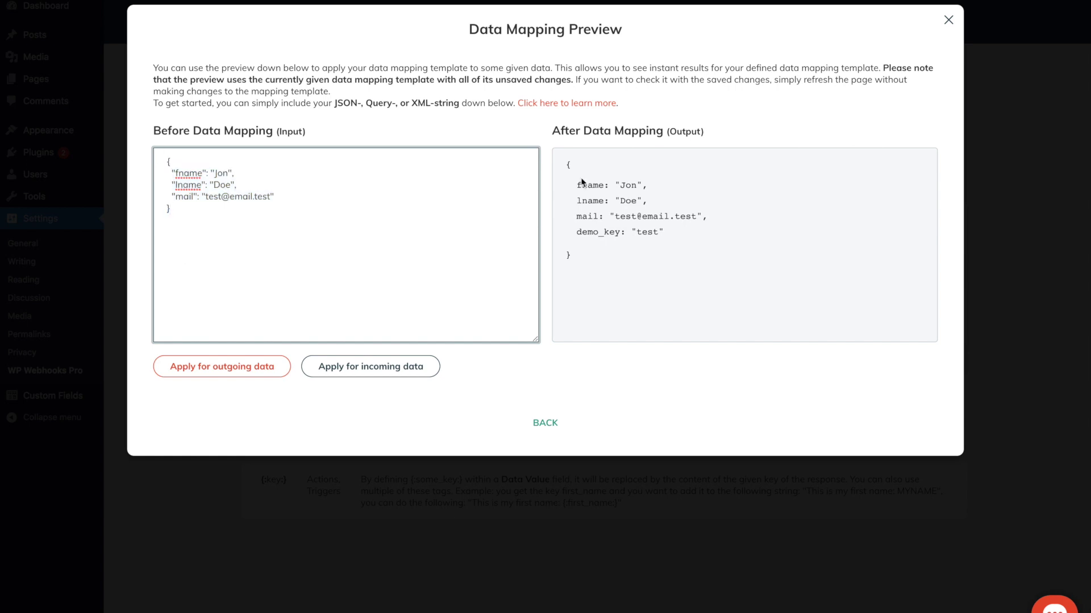
click(566, 169)
drag(567, 169, 601, 253)
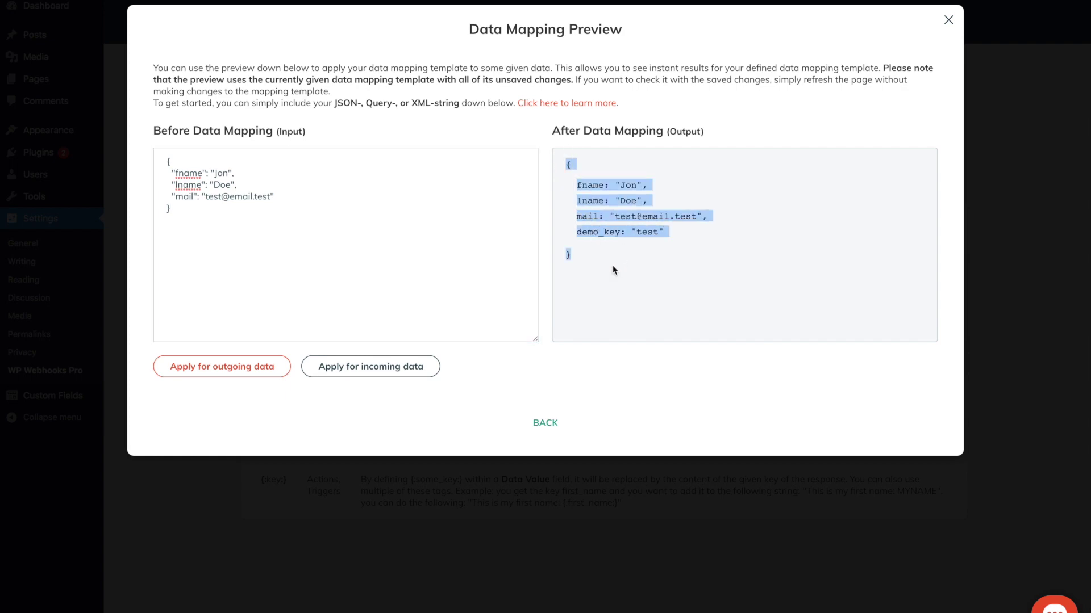
click(612, 264)
click(548, 426)
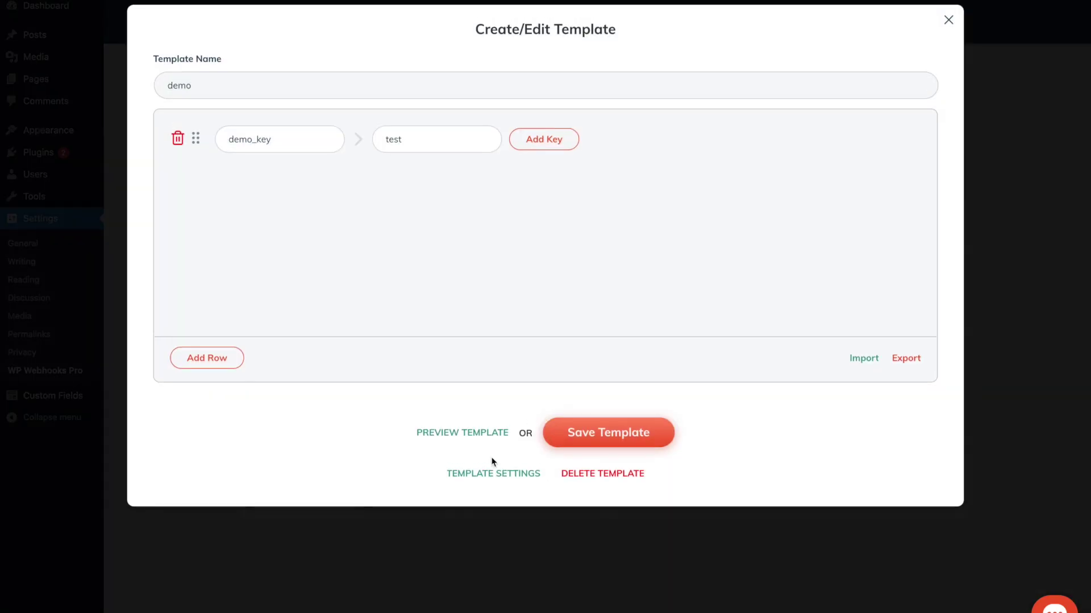
Set the template's Whitelist/Blacklist Payload option to Whitelist
click(487, 473)
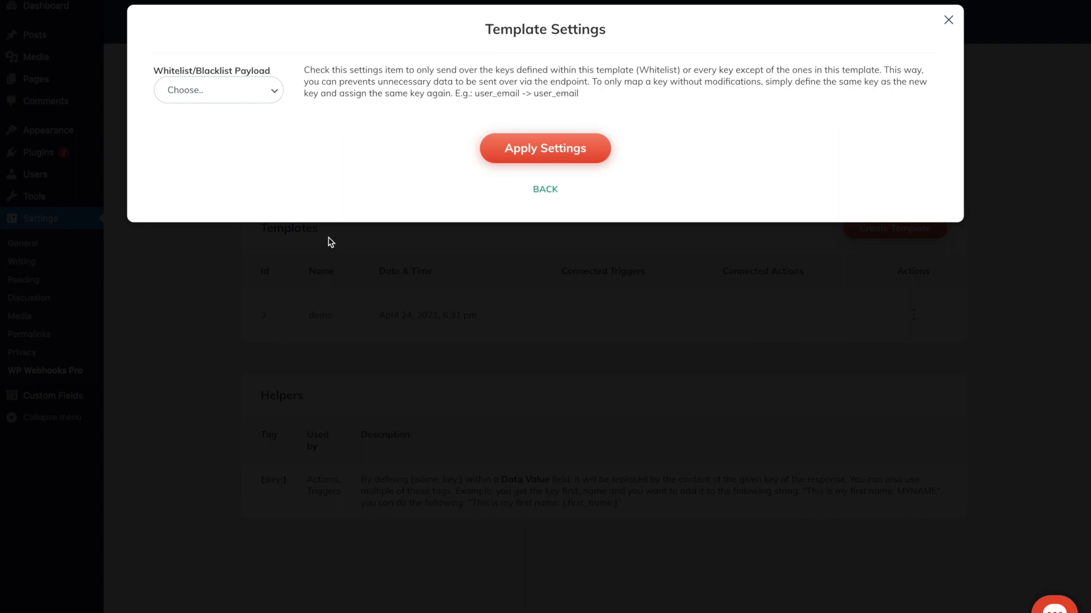
click(205, 97)
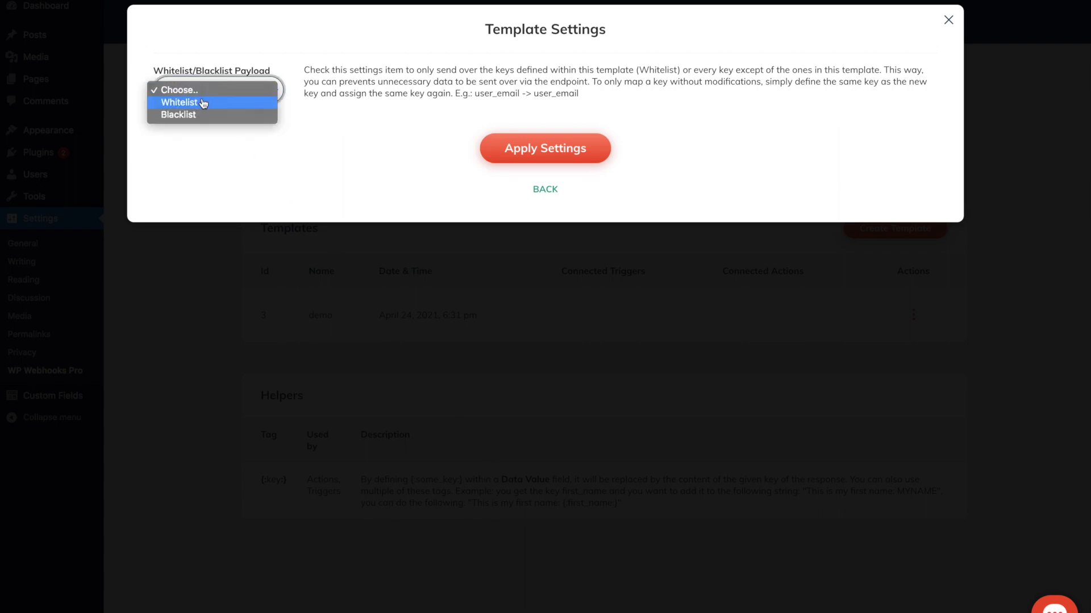
click(203, 102)
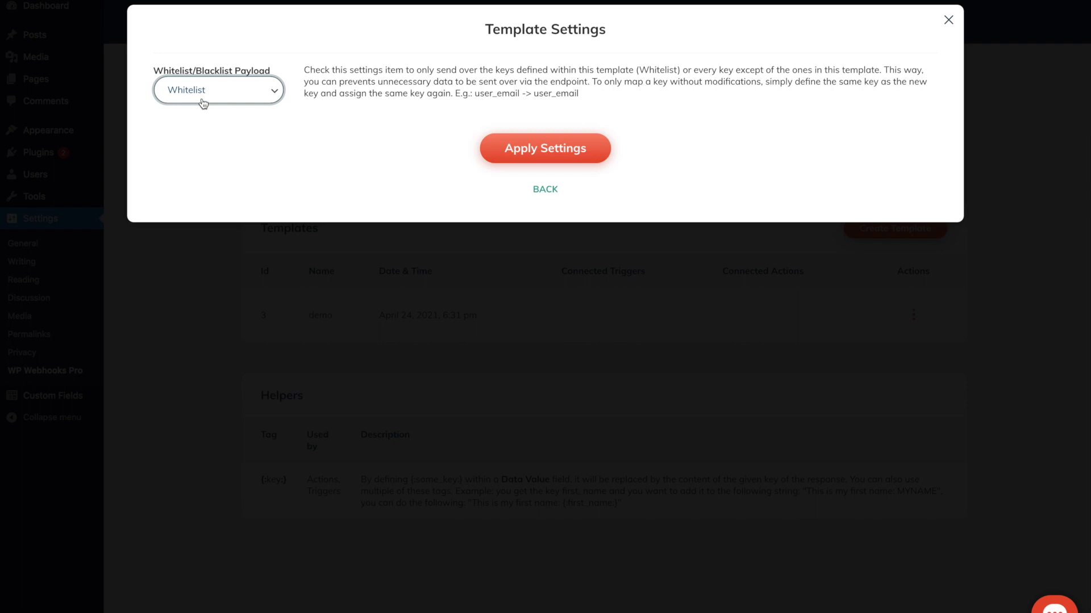
click(524, 158)
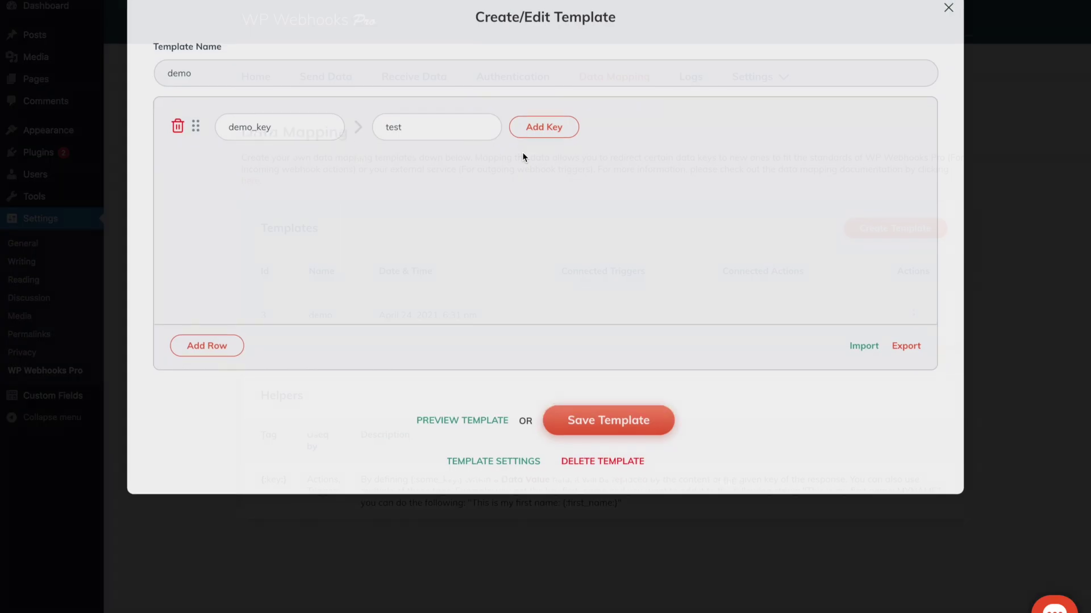
Preview on incoming sample data, leaving only demo_key: "test" in the output
click(477, 440)
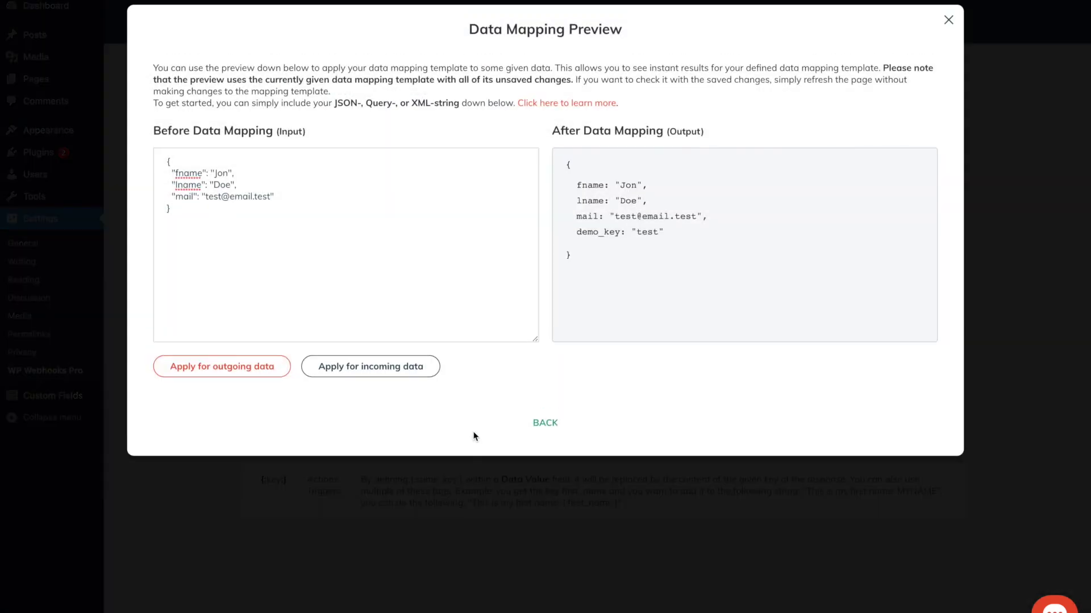
click(386, 375)
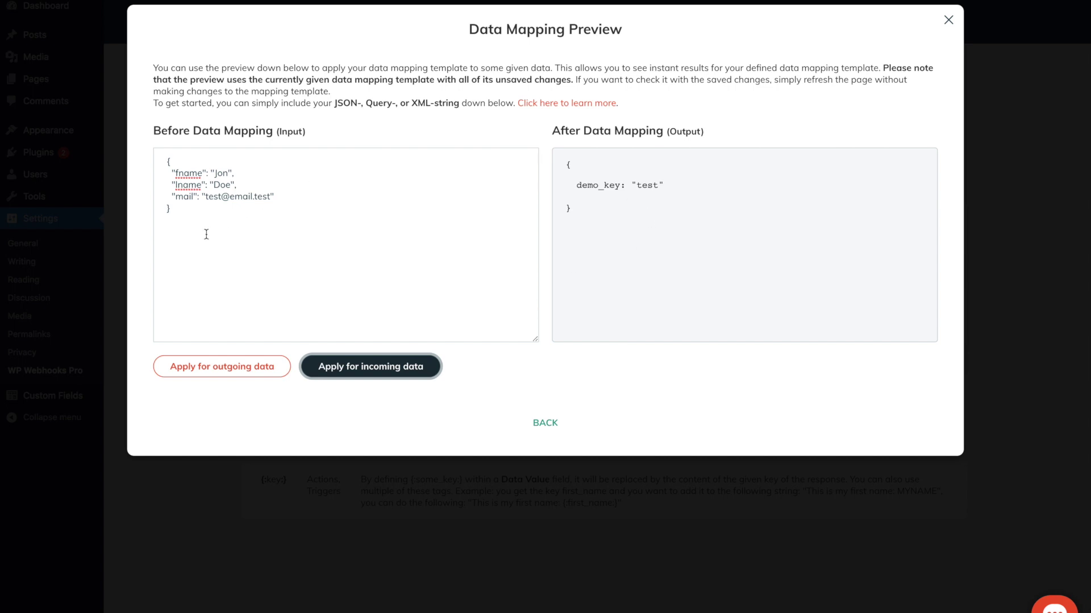
drag(206, 233, 158, 159)
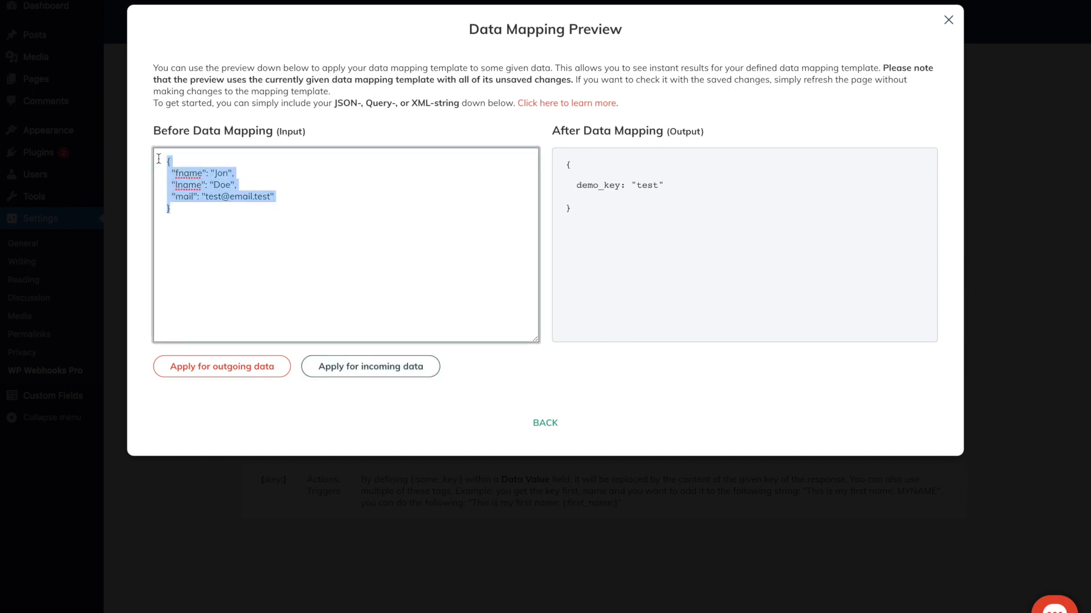
click(339, 271)
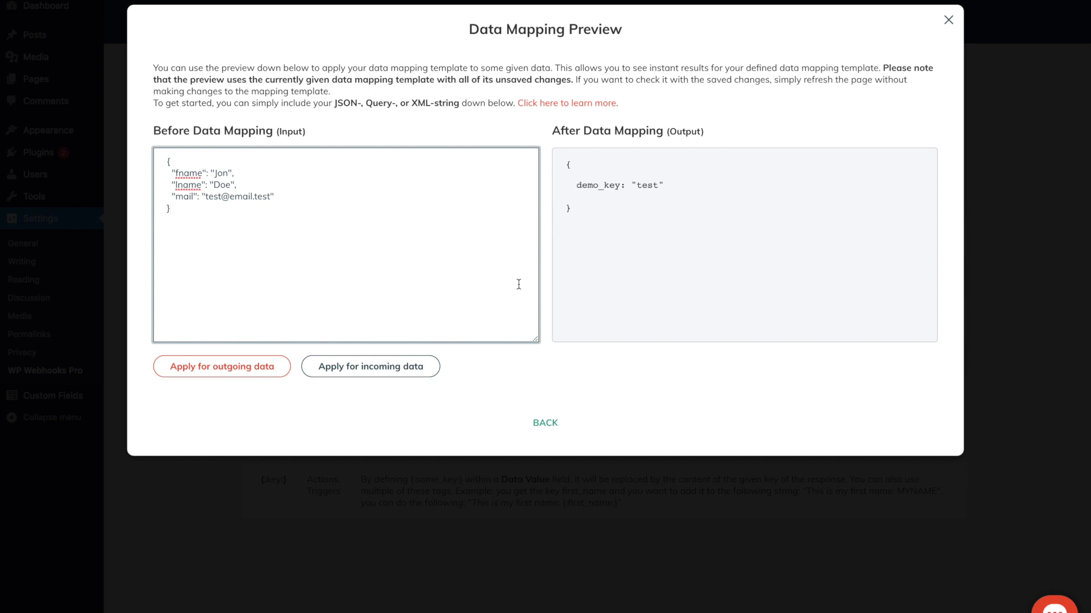
Switch the demo template's payload filter to Blacklist and save the template
click(537, 422)
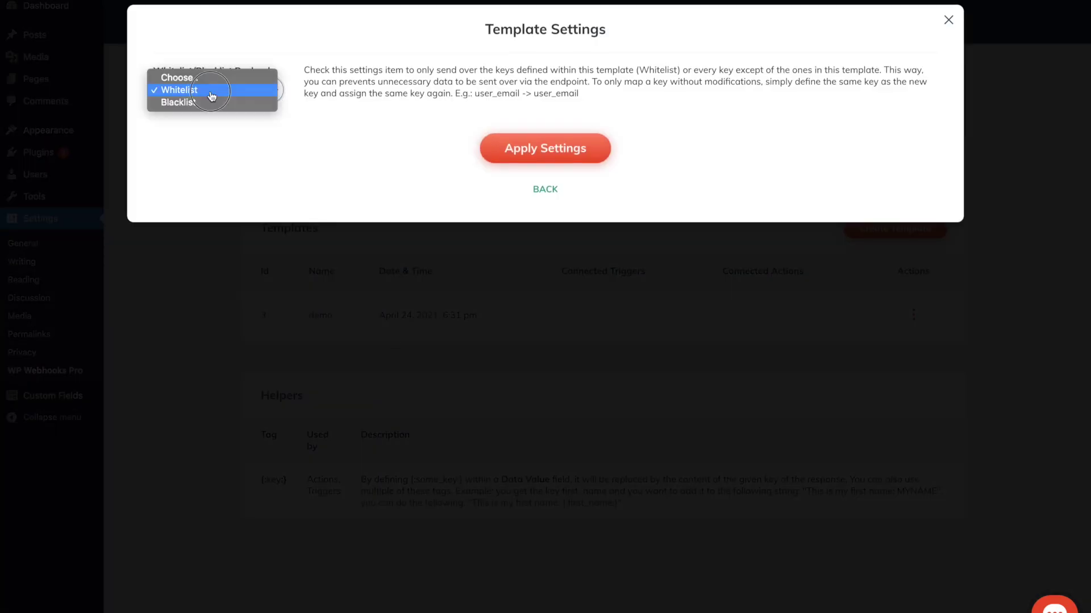
click(212, 103)
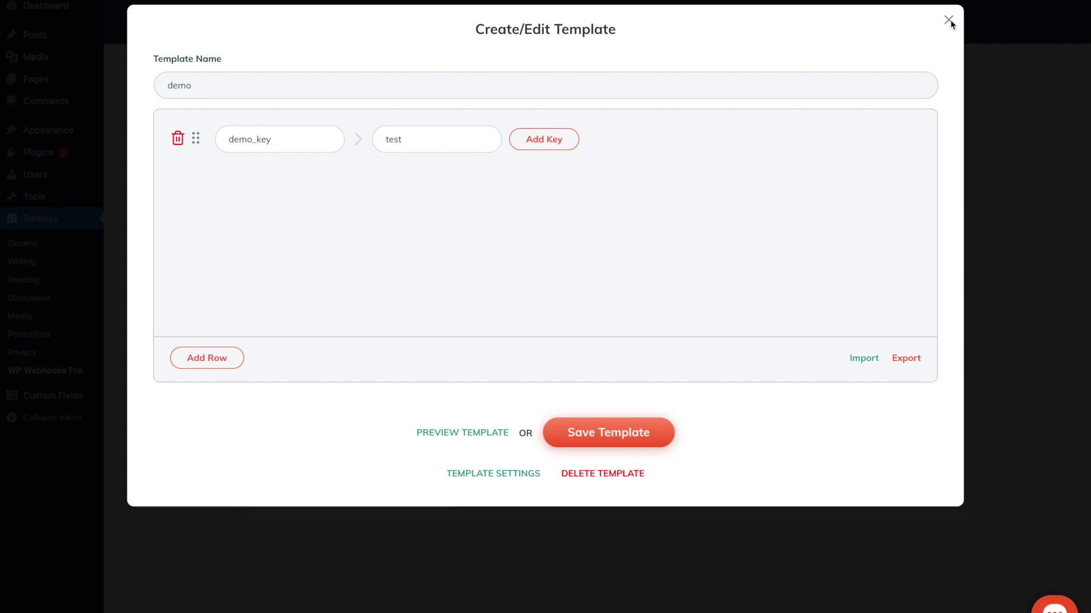
click(626, 440)
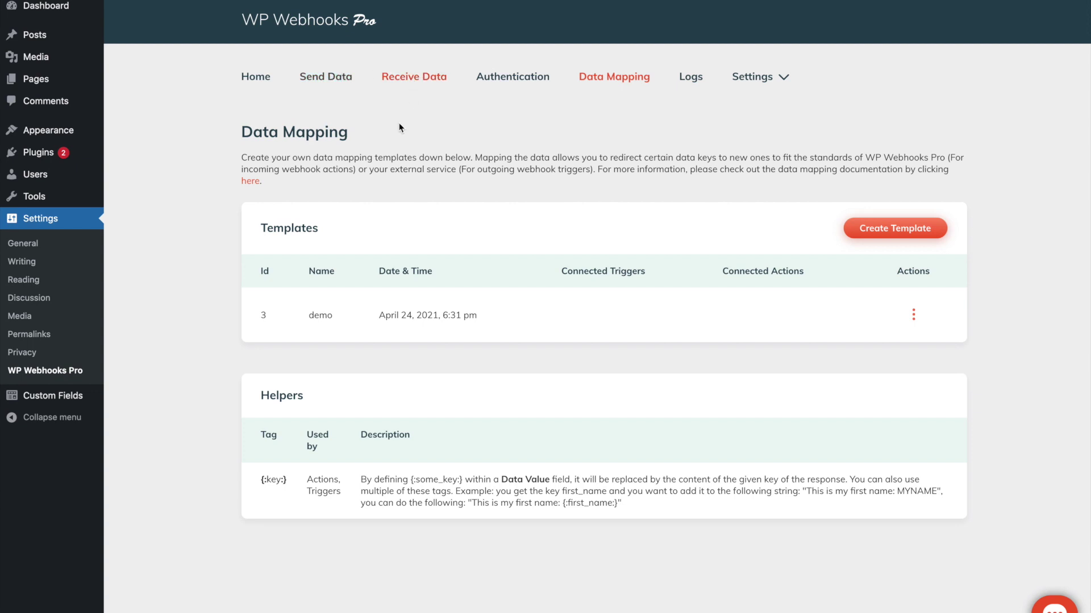
Open the settings of the main_3405 webhook URL on the Receive Data page
click(405, 82)
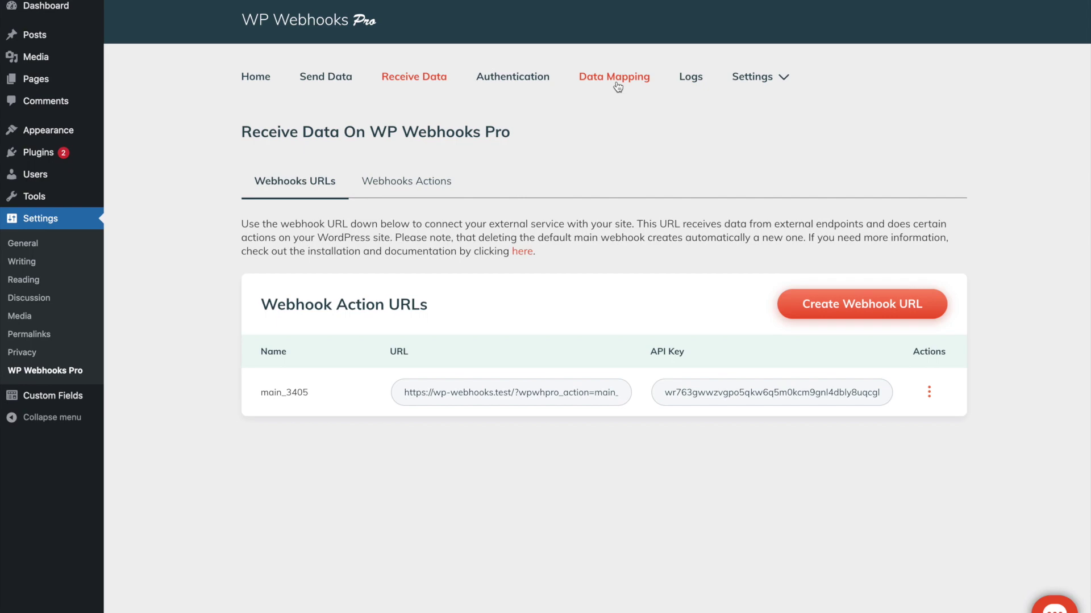
click(931, 396)
click(946, 476)
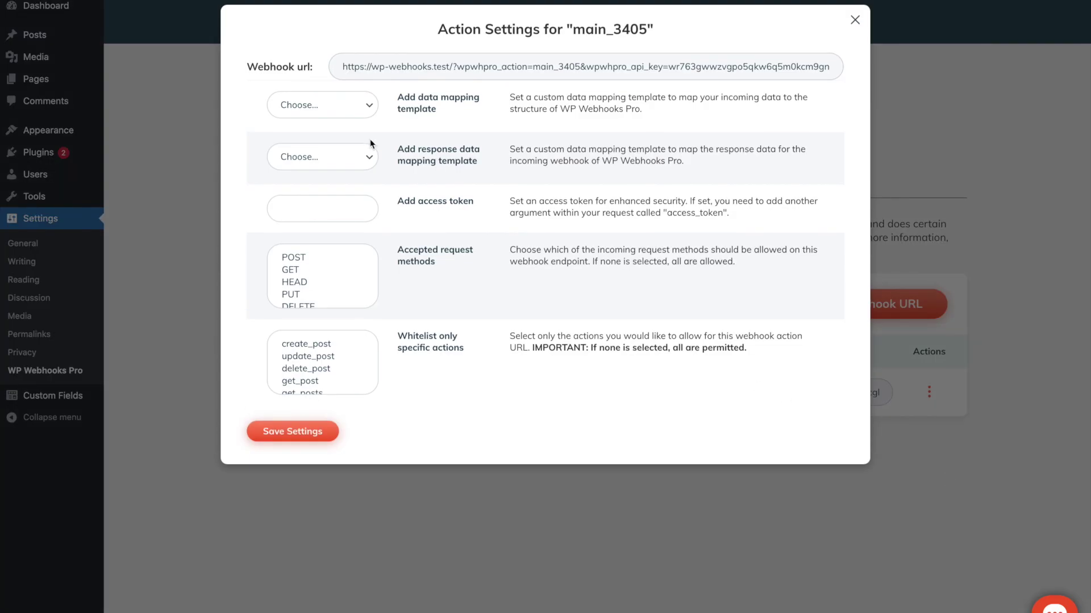
Review both data mapping template dropdowns and save the settings unchanged
click(343, 102)
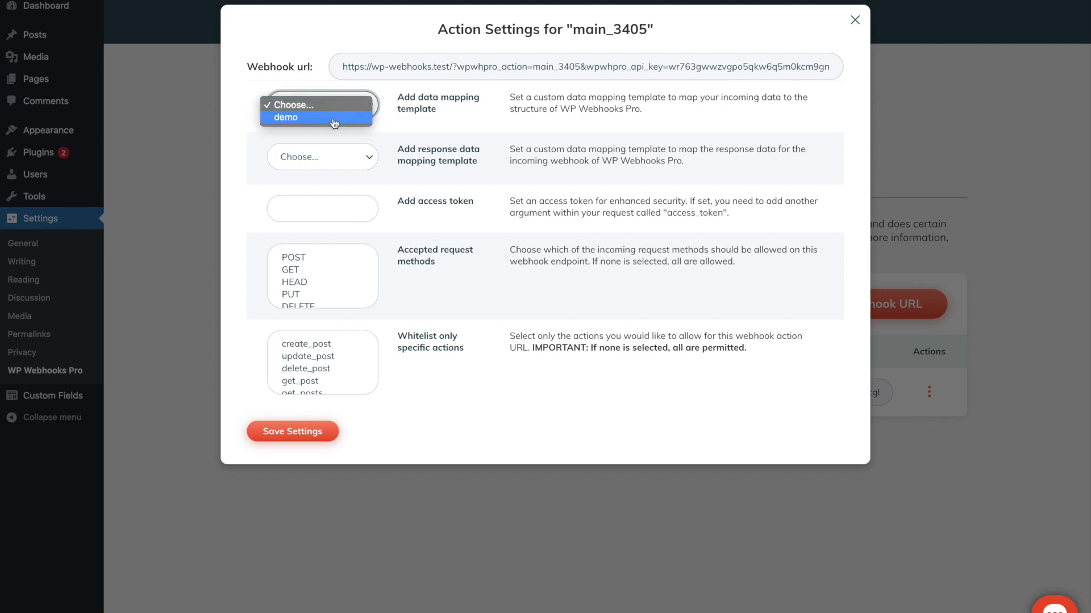
click(361, 159)
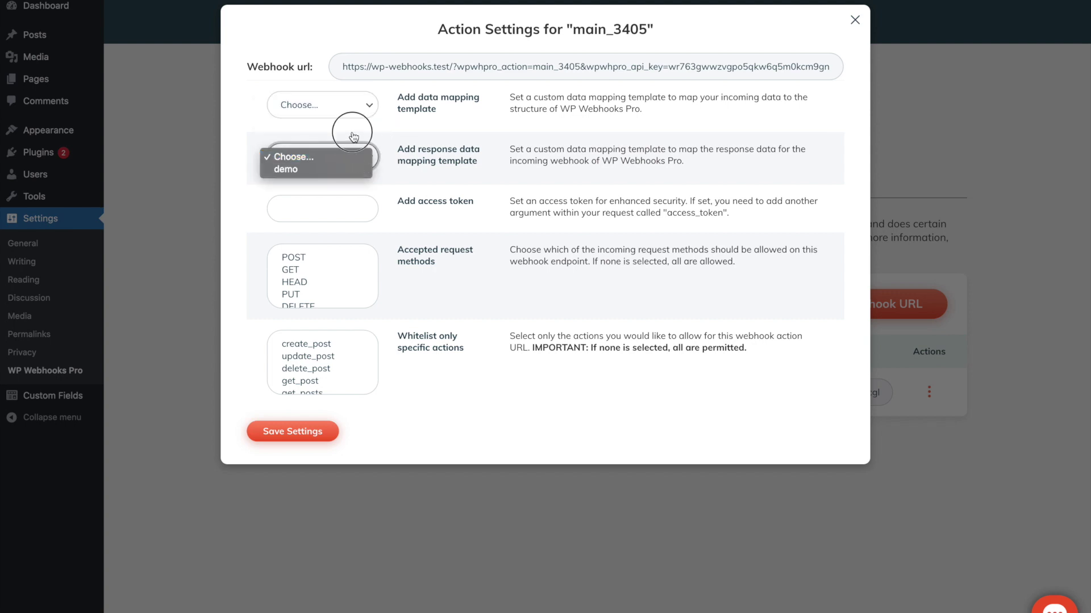
click(350, 138)
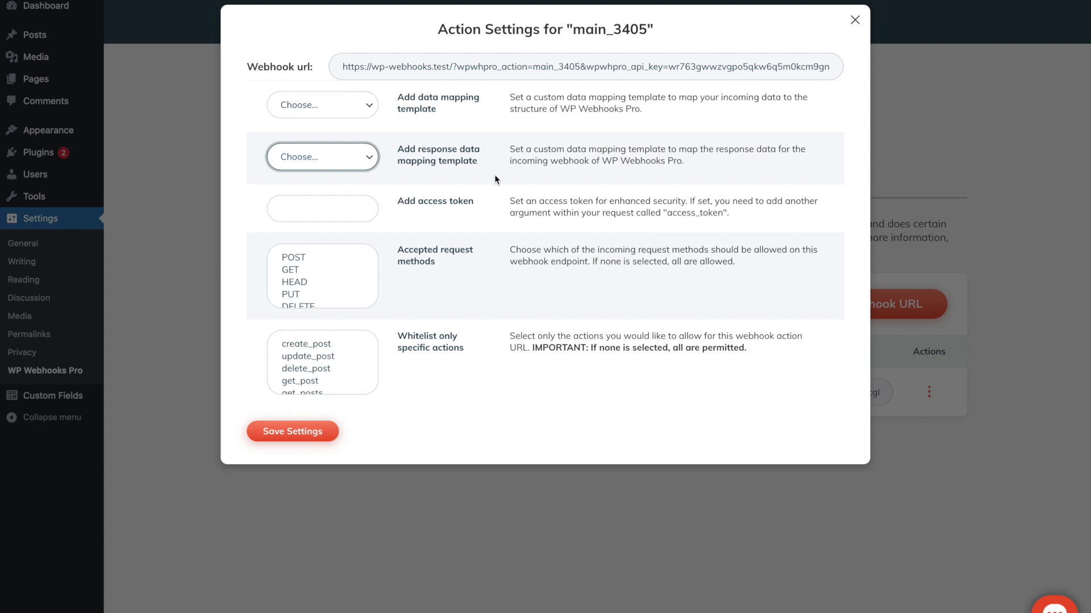
click(341, 165)
click(290, 157)
click(292, 432)
Save the webhook settings and reopen the demo template from the Data Mapping page
click(318, 524)
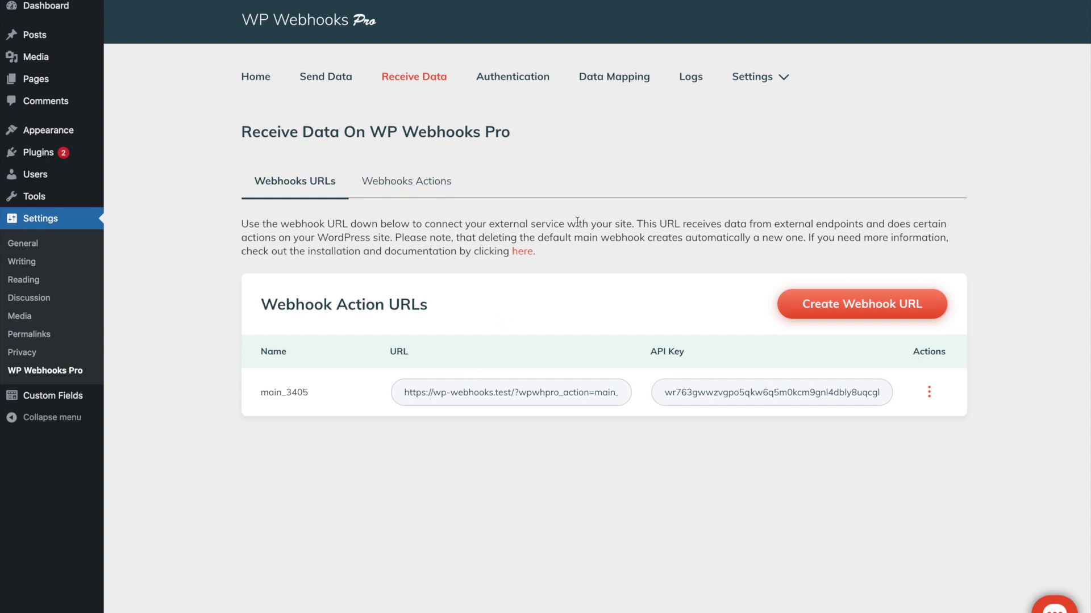
click(614, 77)
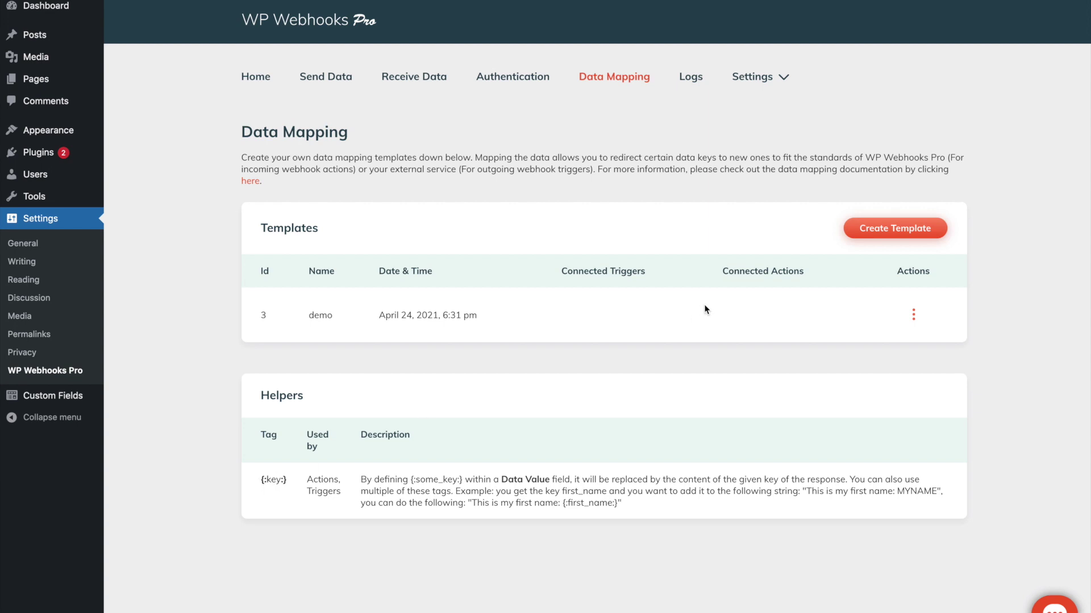
click(913, 316)
click(935, 377)
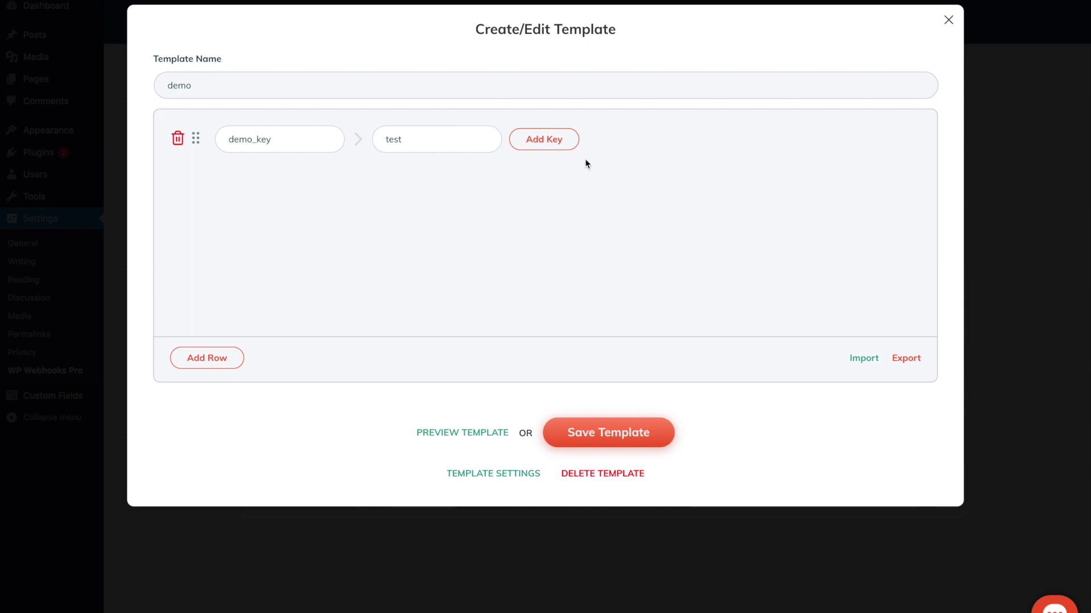
Preview on incoming data; output keeps fname, lname, mail plus demo_key: "test"
click(462, 433)
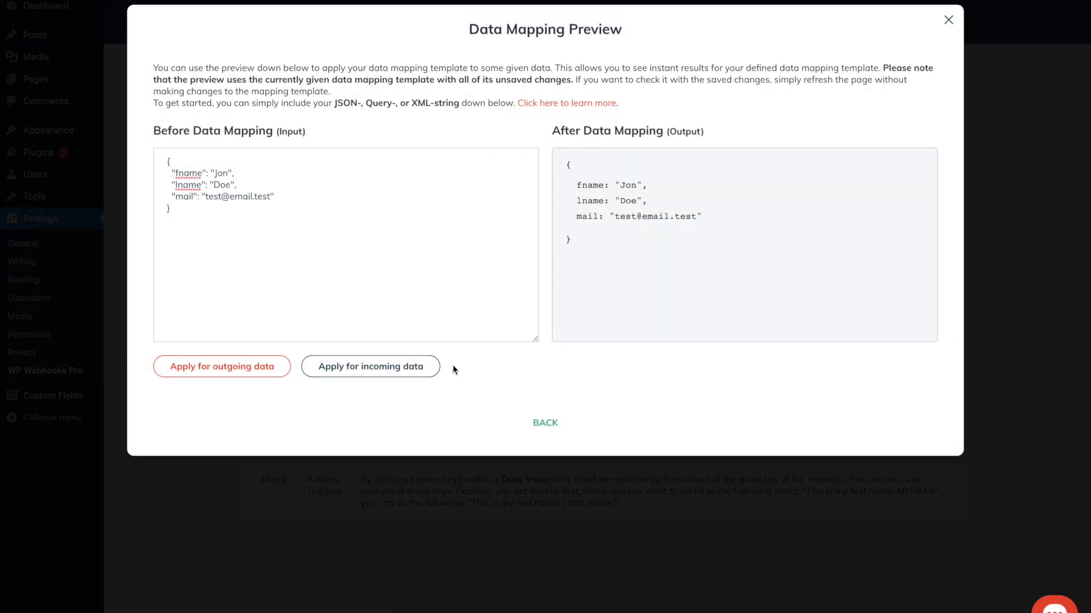
click(431, 366)
drag(670, 262, 561, 159)
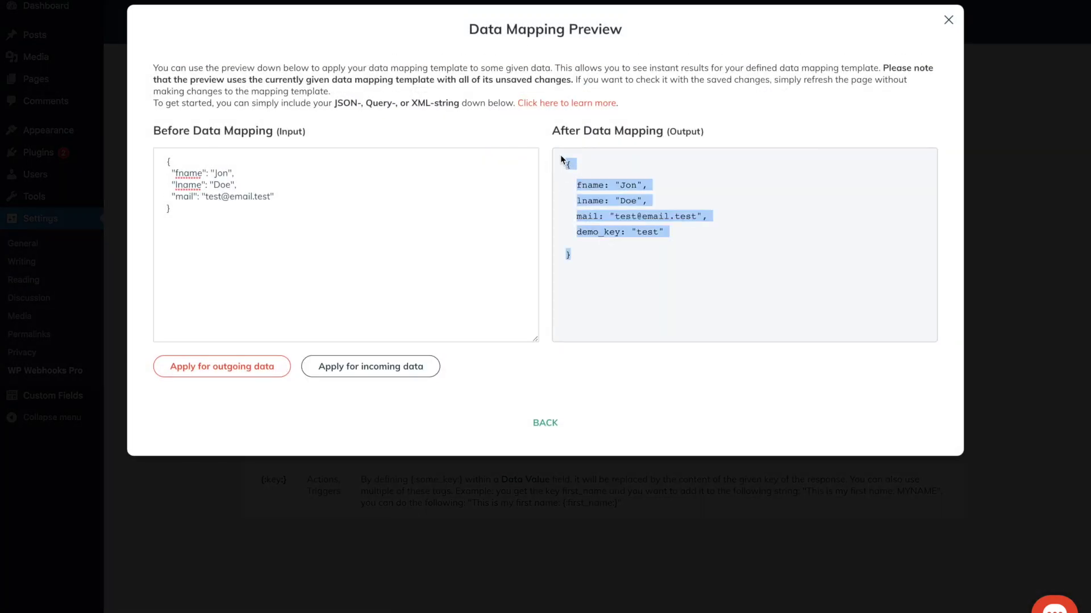
click(594, 268)
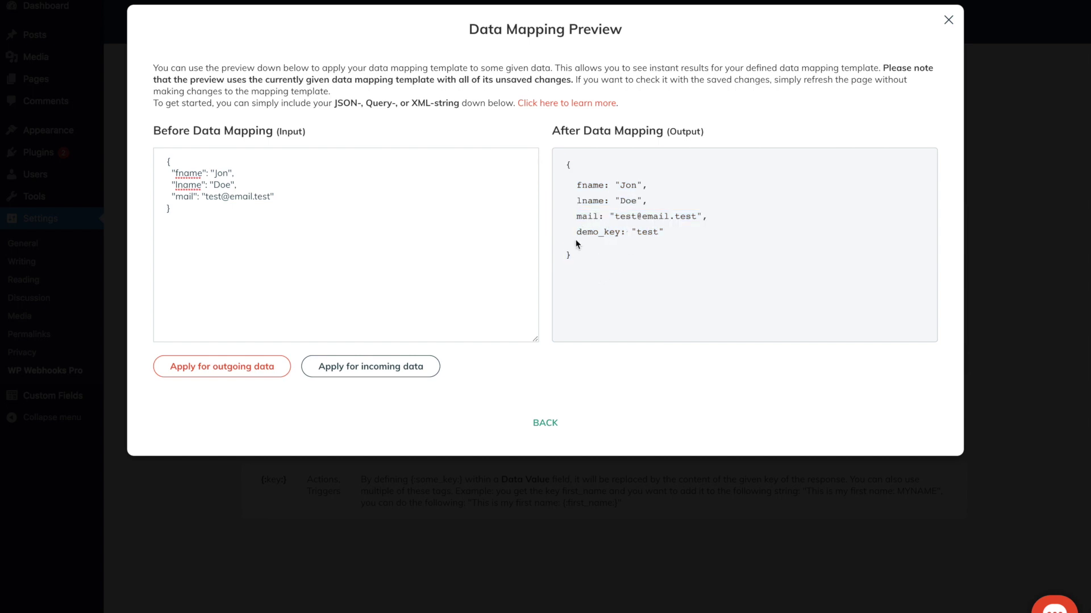
Add a dynamic_value row whose value reads 'The value of the demo_key is:'
click(545, 423)
click(205, 356)
click(269, 173)
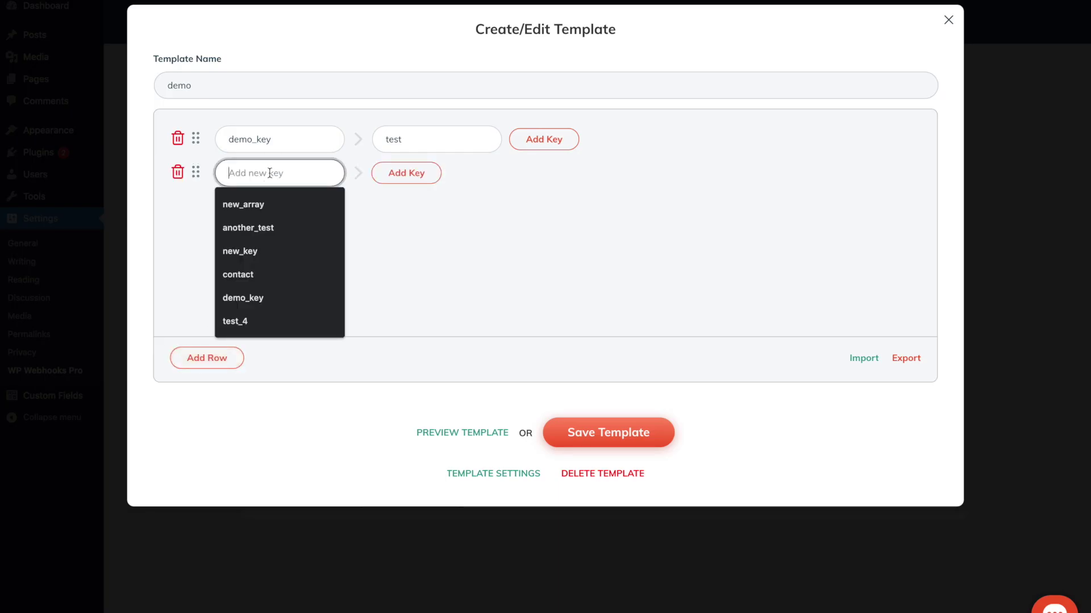
text(dynamic_value)
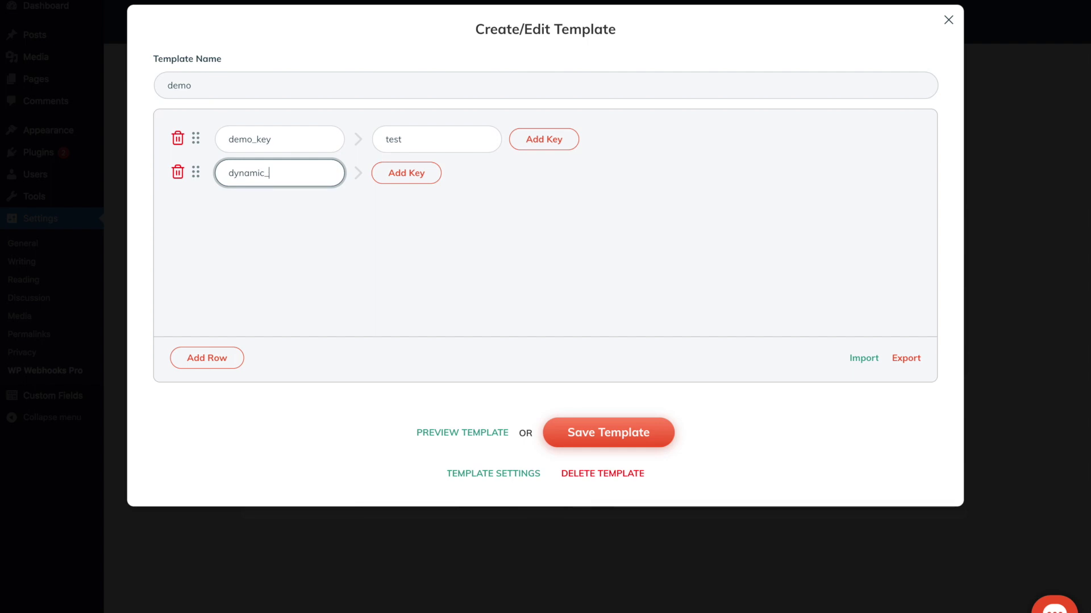
click(412, 179)
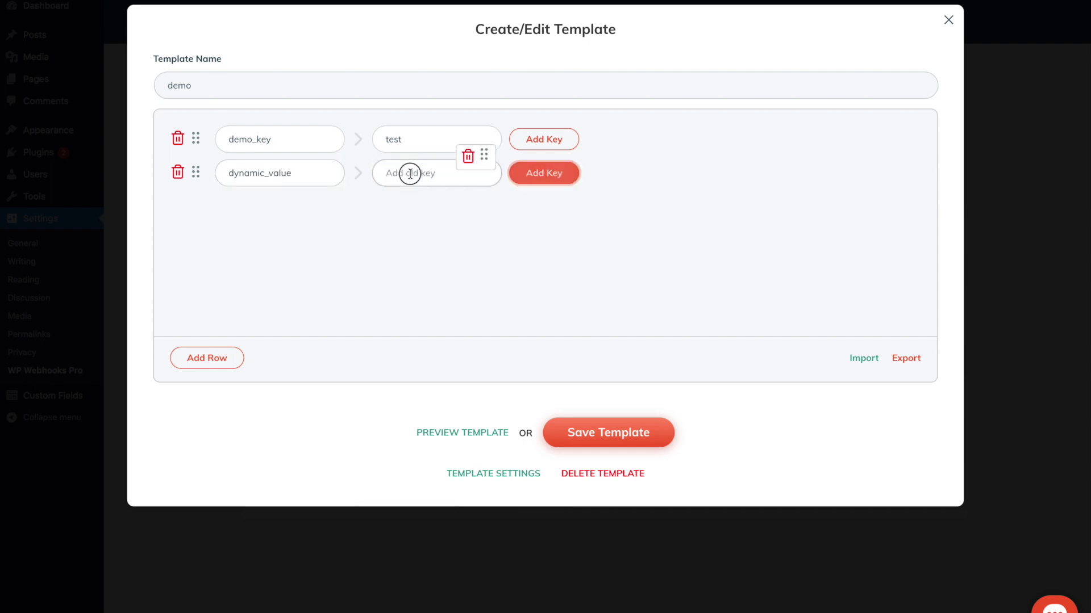
click(409, 173)
text(The value of t)
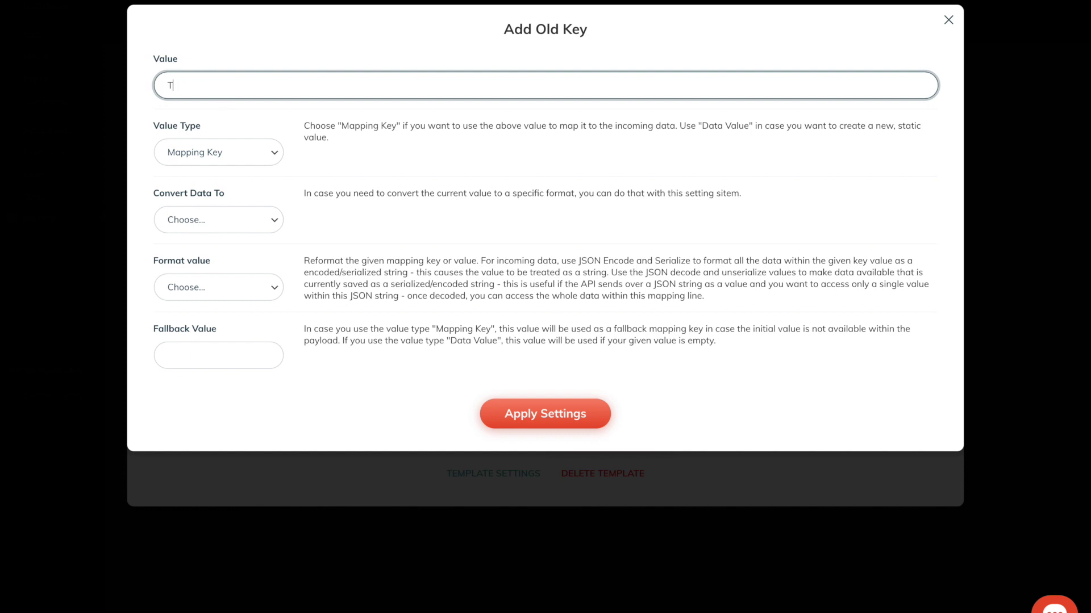
text(he demo_key is:)
click(543, 417)
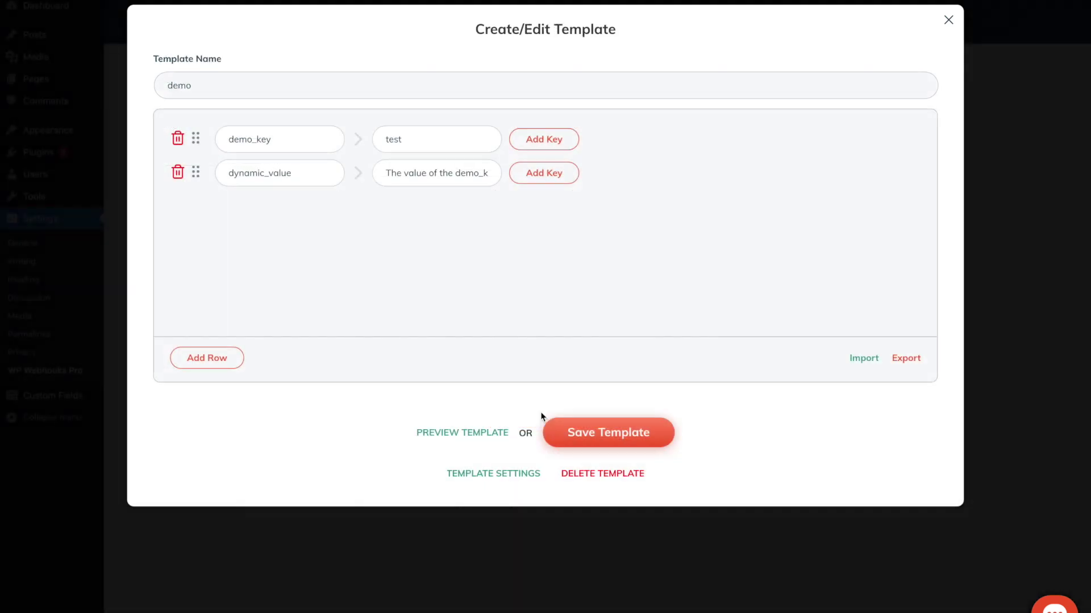
Make dynamic_value a Data Value and append the {:demo_key:} placeholder to its text
click(280, 139)
drag(279, 139, 222, 139)
key(ctrl+c)
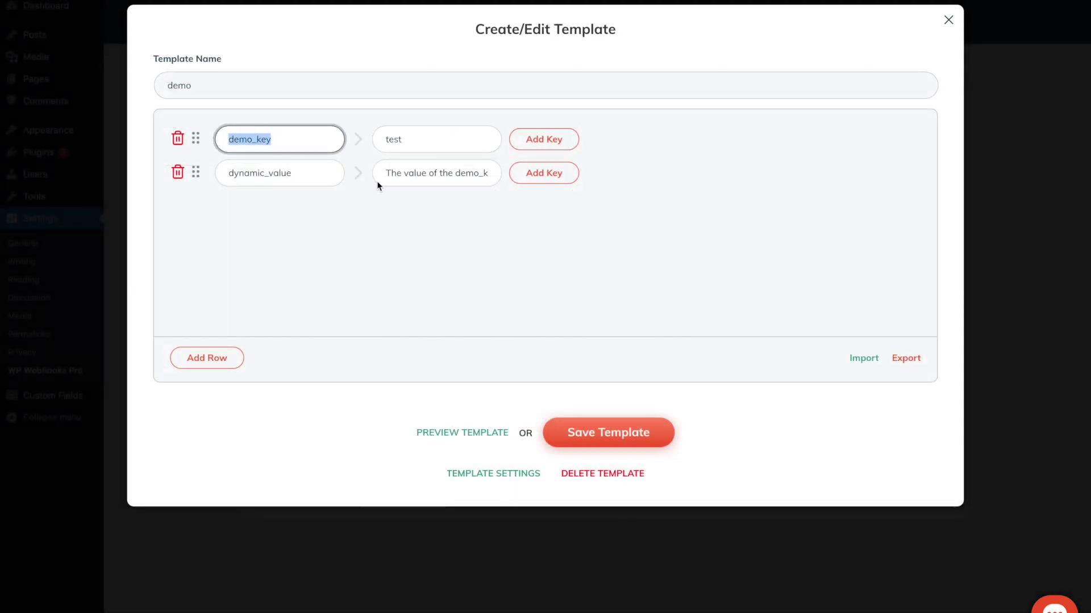
click(409, 173)
click(187, 157)
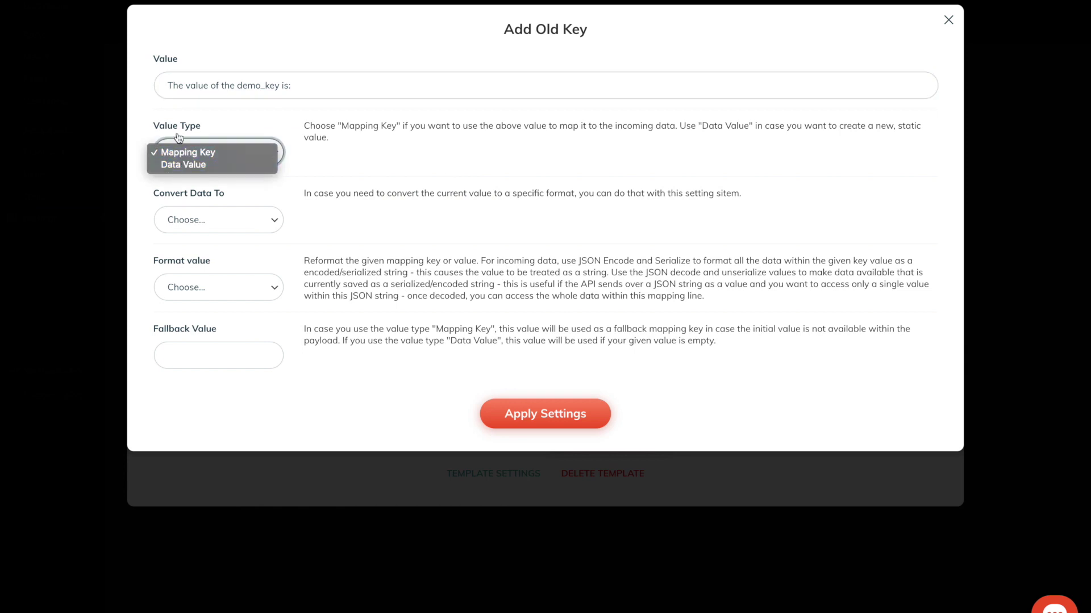
click(187, 164)
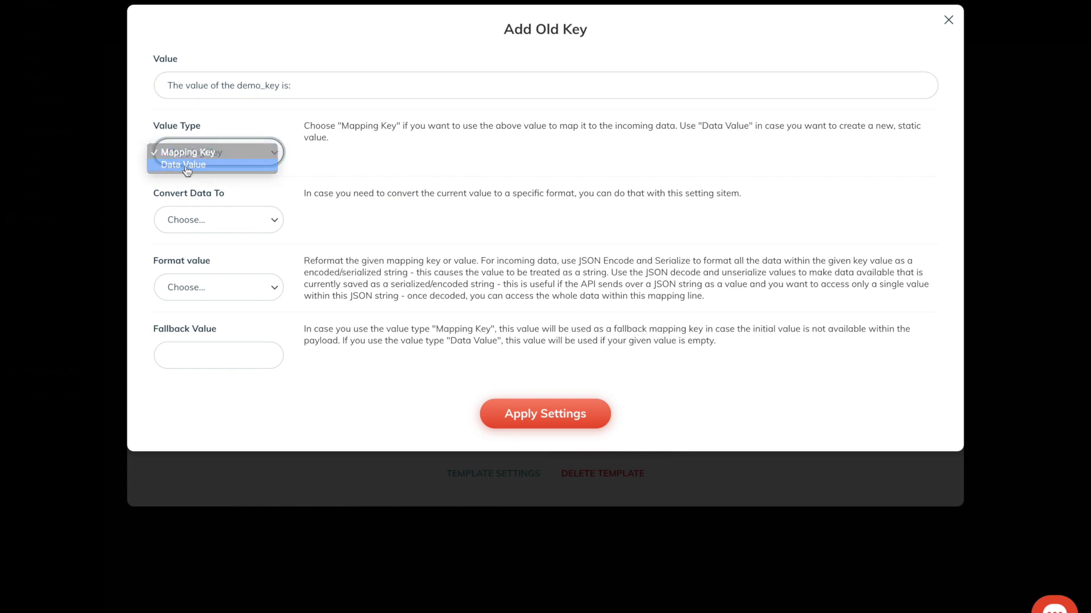
click(334, 84)
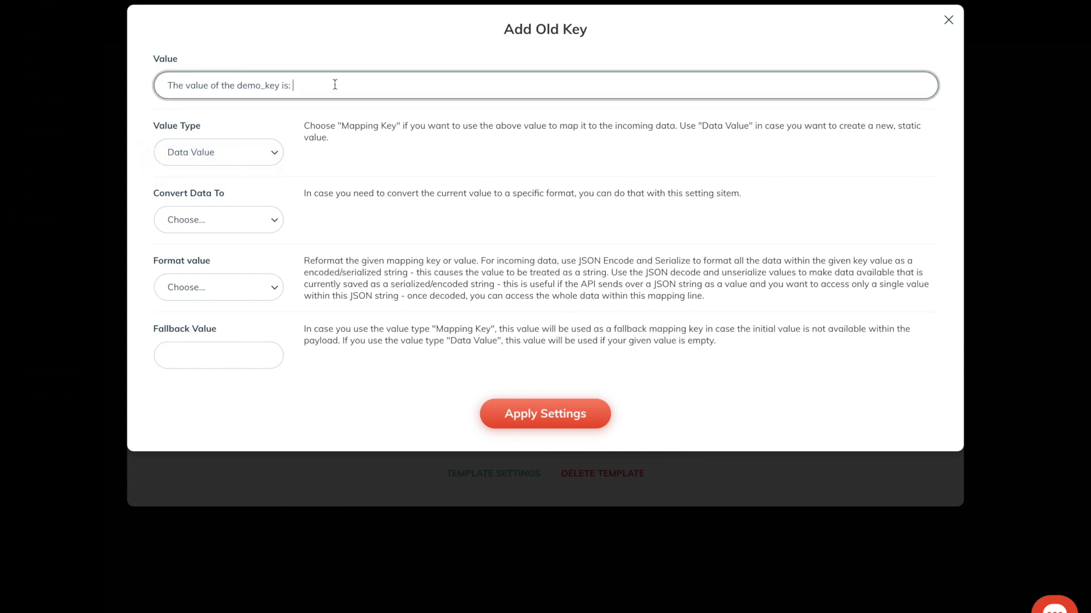
text({})
key(Left)
text(: {:demo_key)
click(357, 89)
click(538, 417)
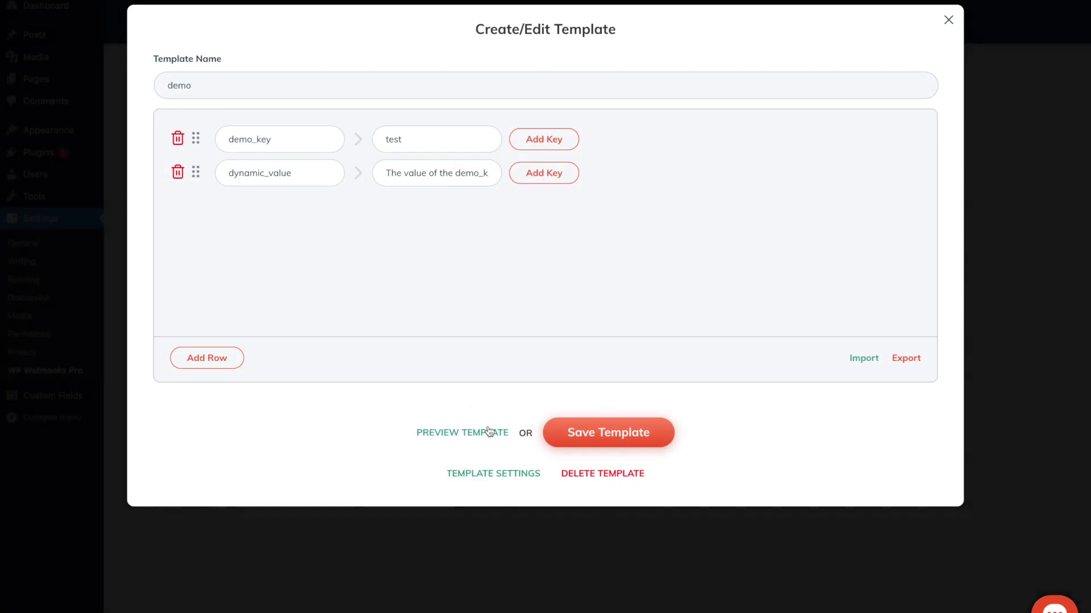
click(466, 434)
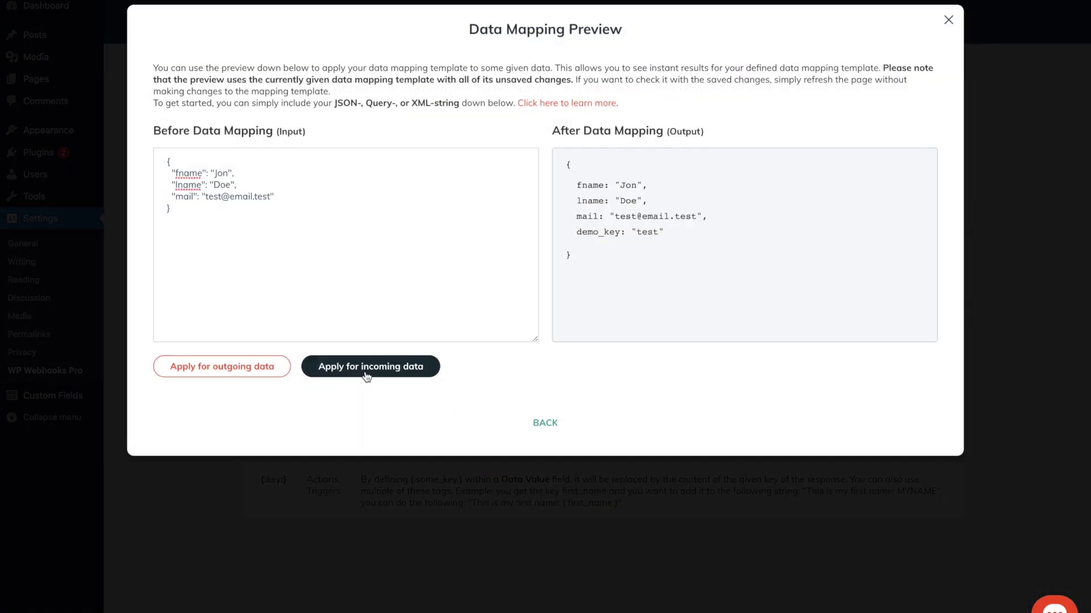
click(366, 374)
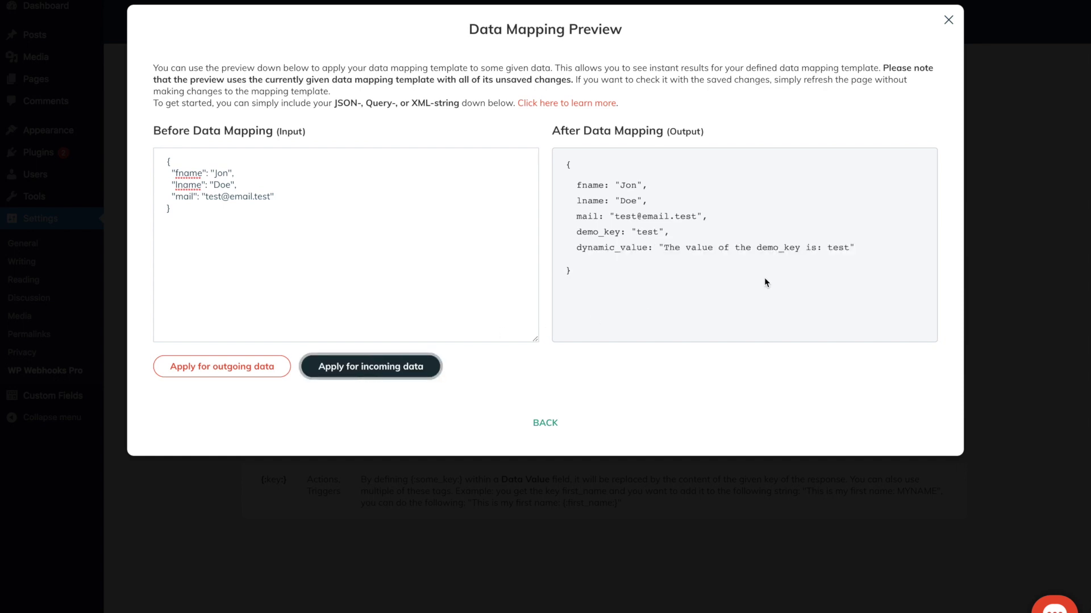
double_click(838, 249)
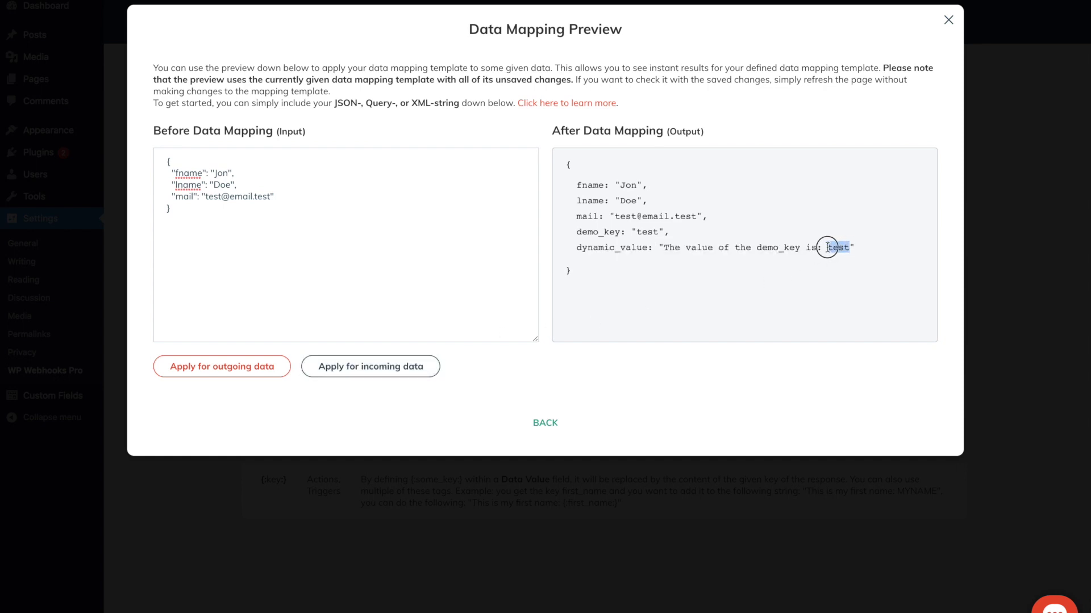
drag(576, 232, 664, 232)
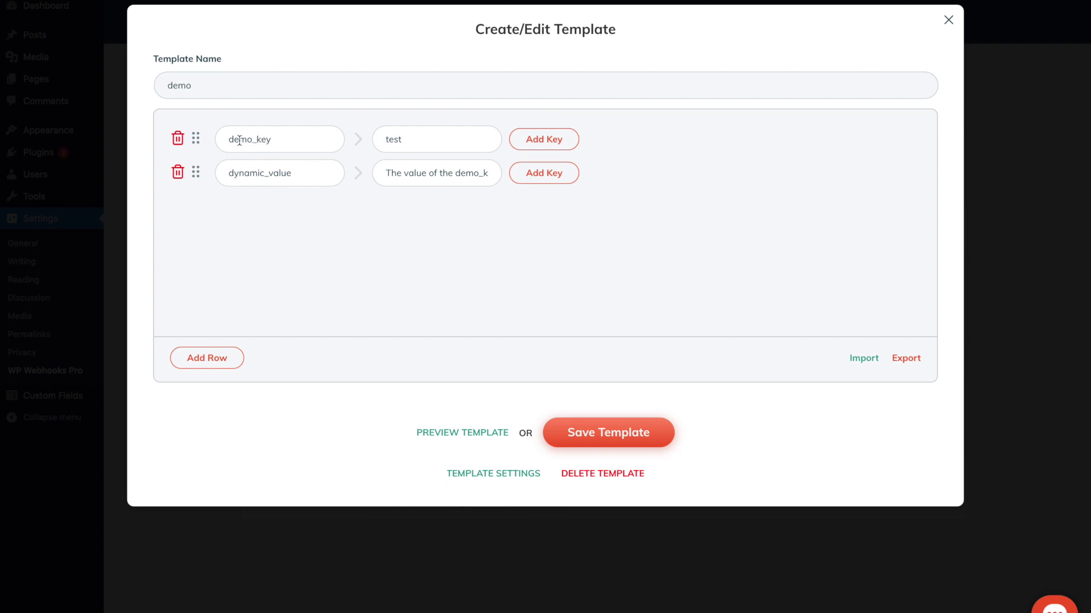
Add a third mapping row with the key test_key
click(215, 364)
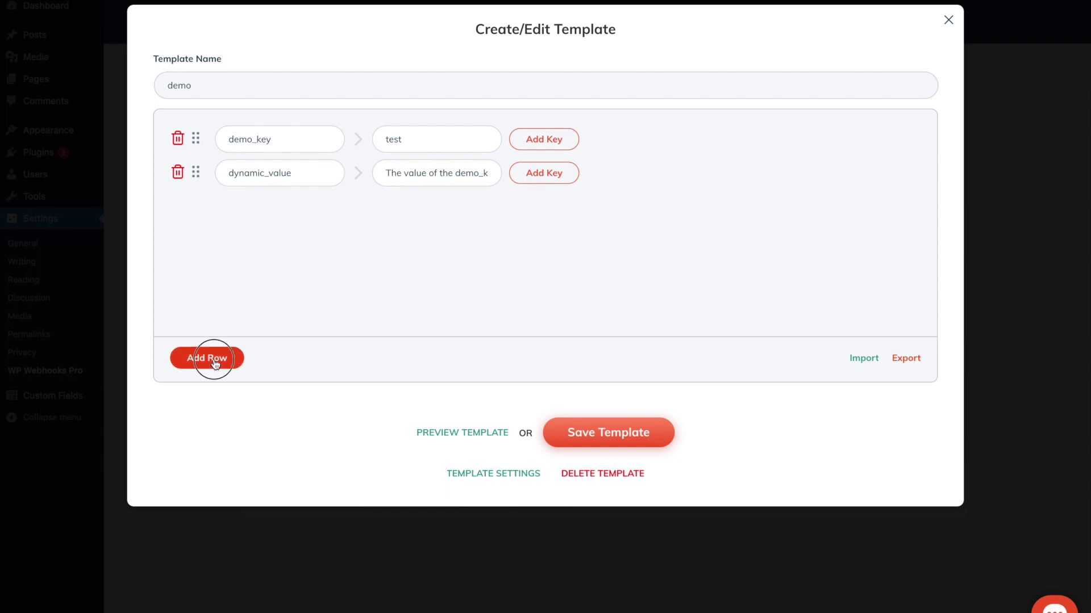
click(269, 207)
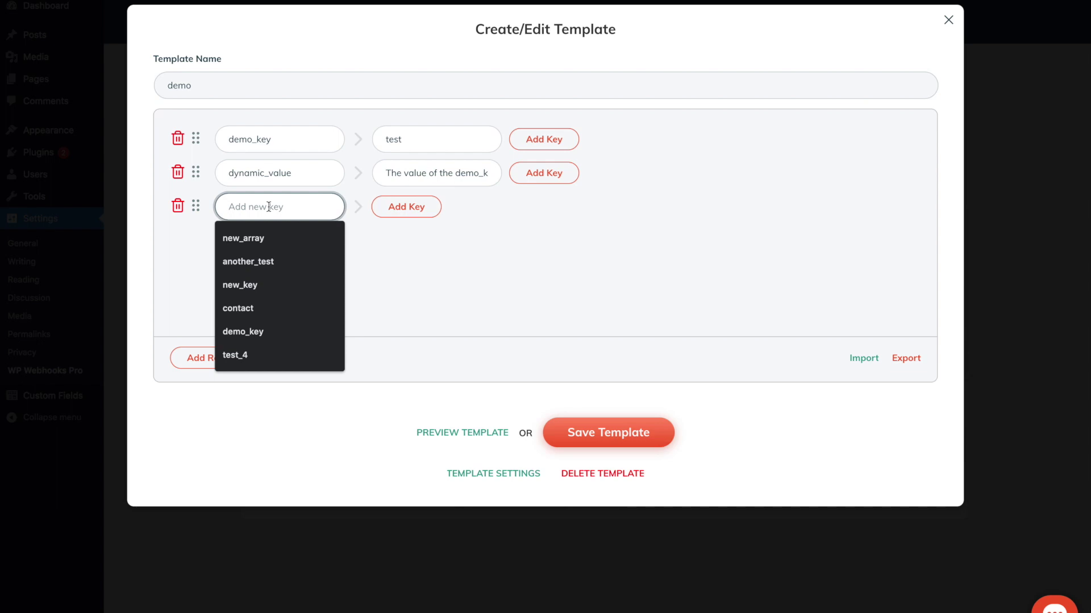
text(test_key)
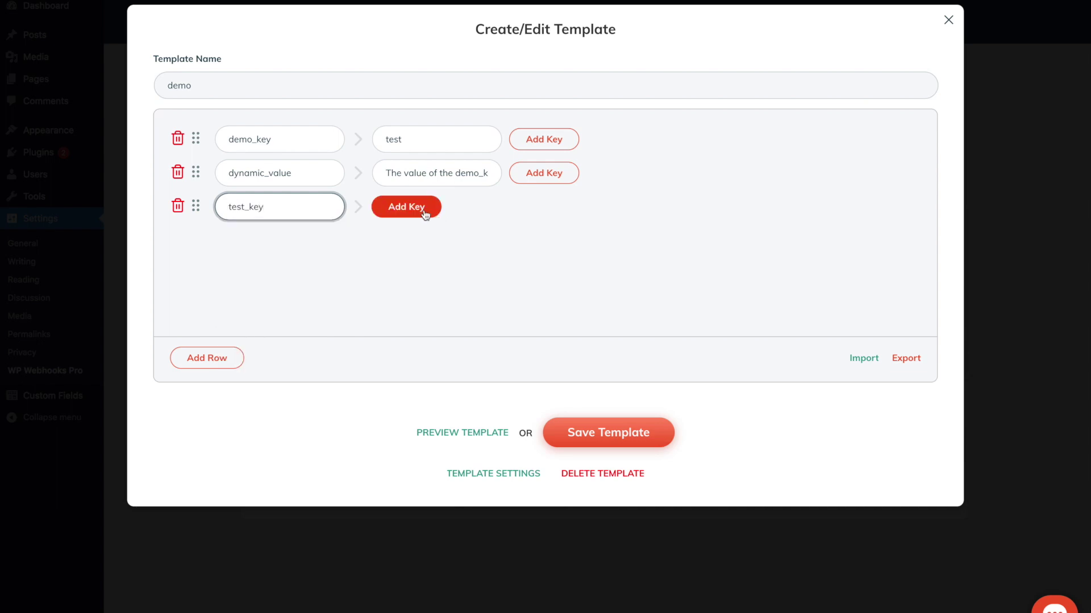
click(407, 207)
click(418, 208)
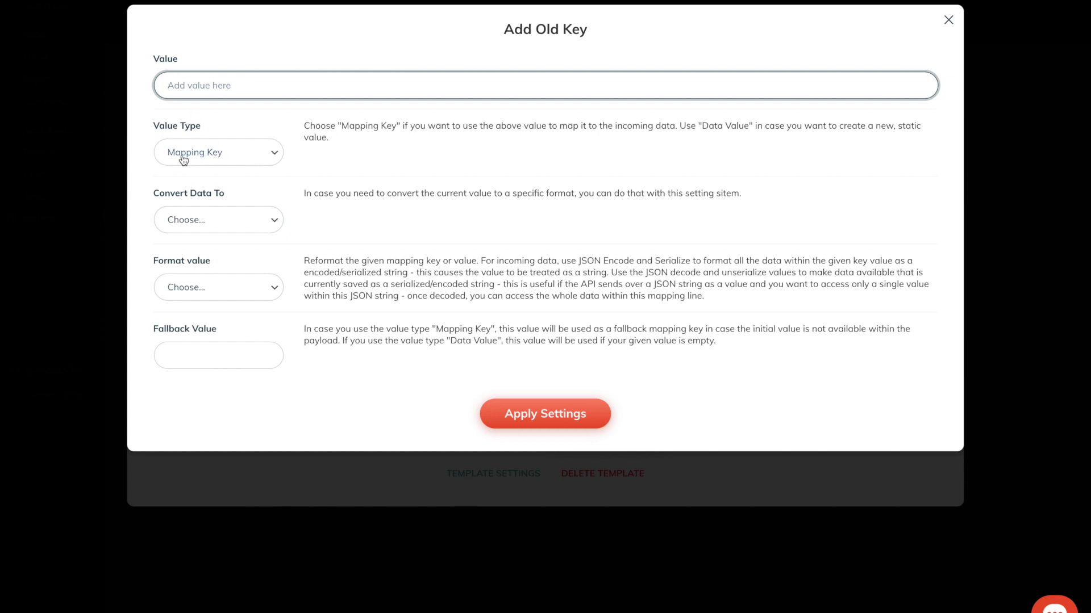
click(206, 90)
click(948, 20)
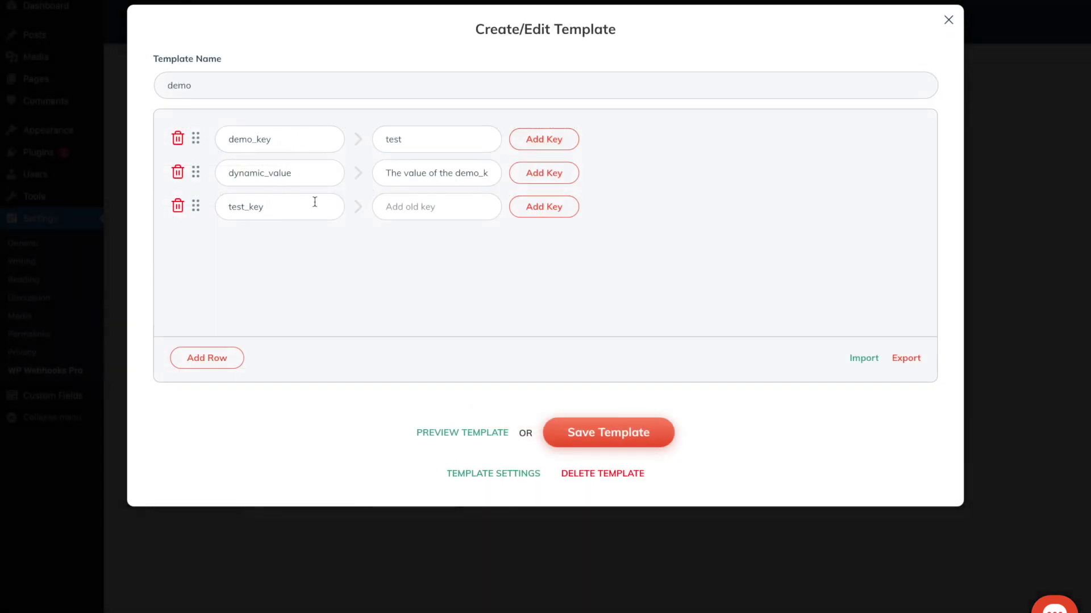
Map test_key from the demo_key Mapping Key and preview the template
click(415, 207)
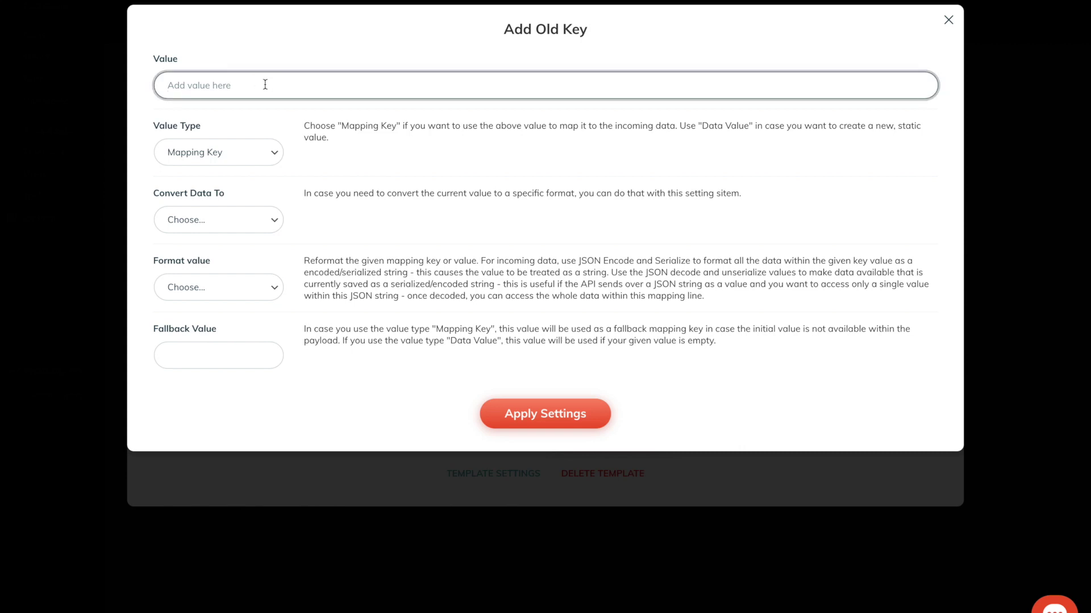
key(ctrl+v)
click(551, 413)
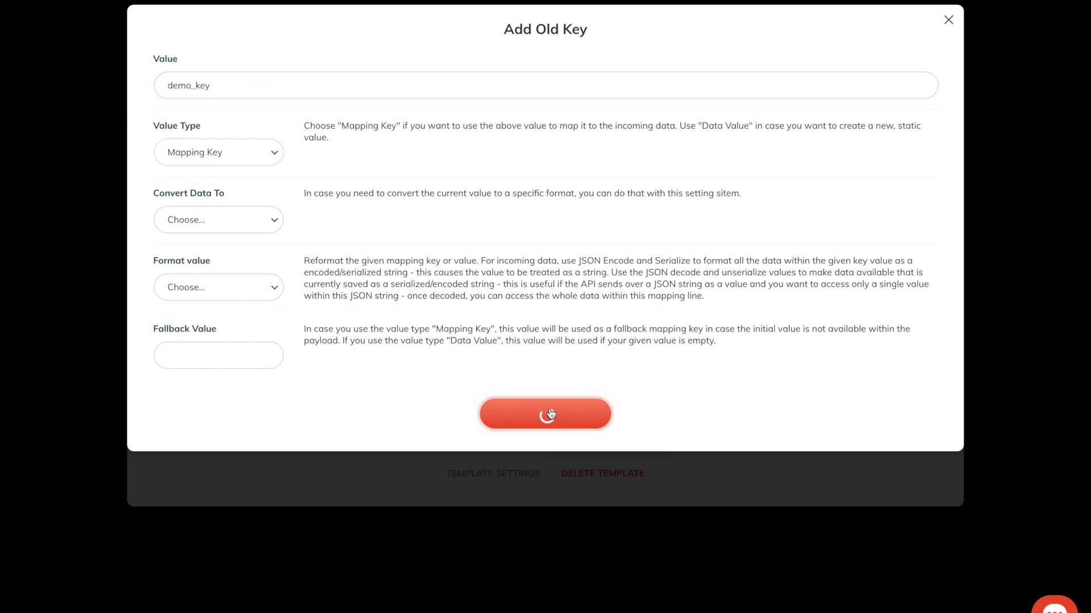
click(475, 437)
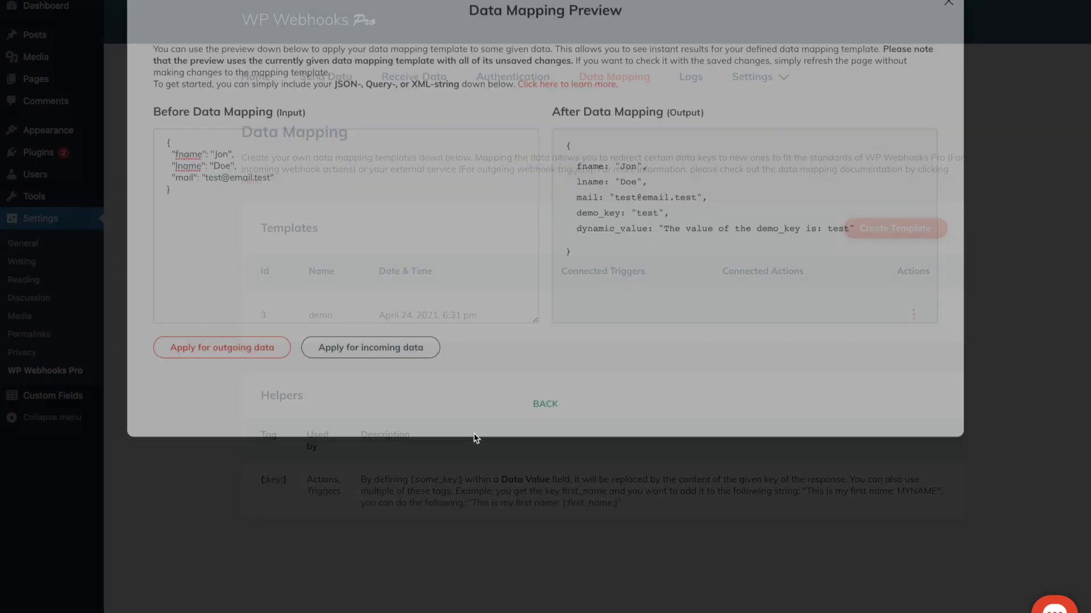
Run the demo template on the sample data and check test_key and demo_key in the output
click(377, 367)
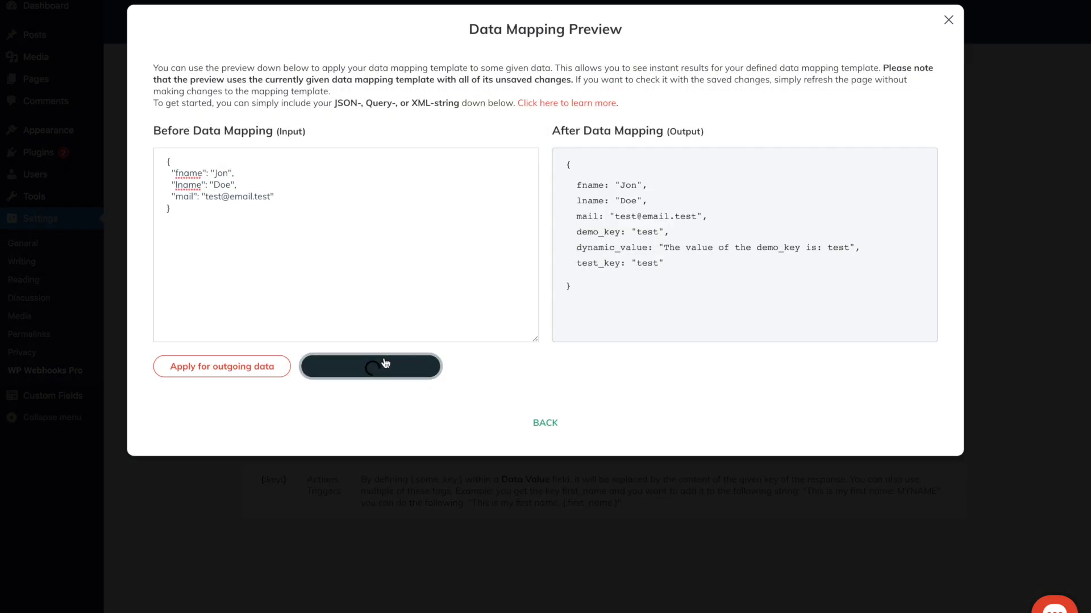
drag(579, 259, 597, 261)
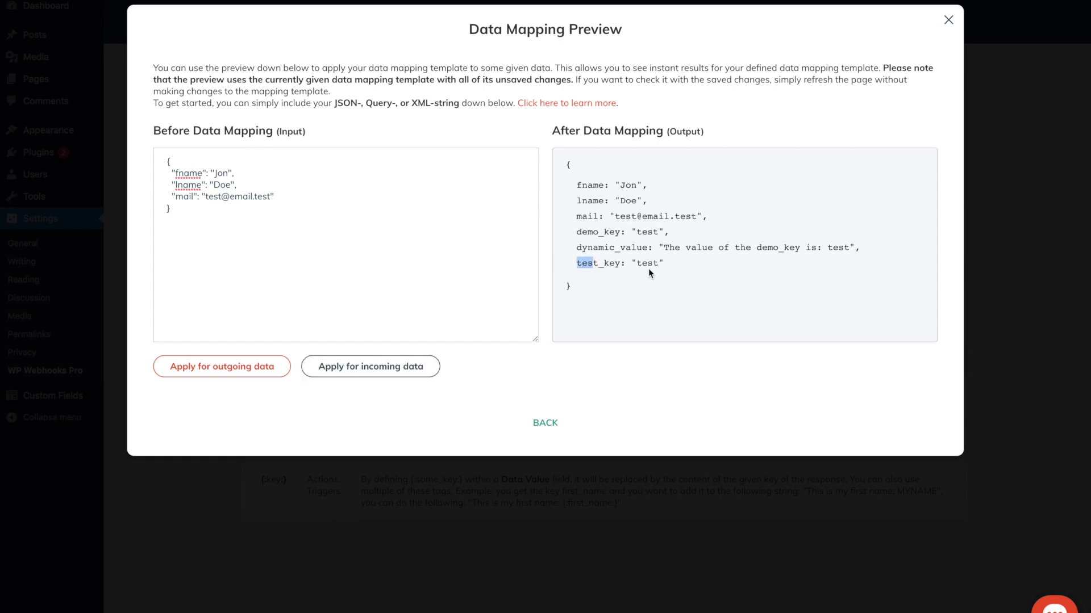
drag(672, 263, 577, 231)
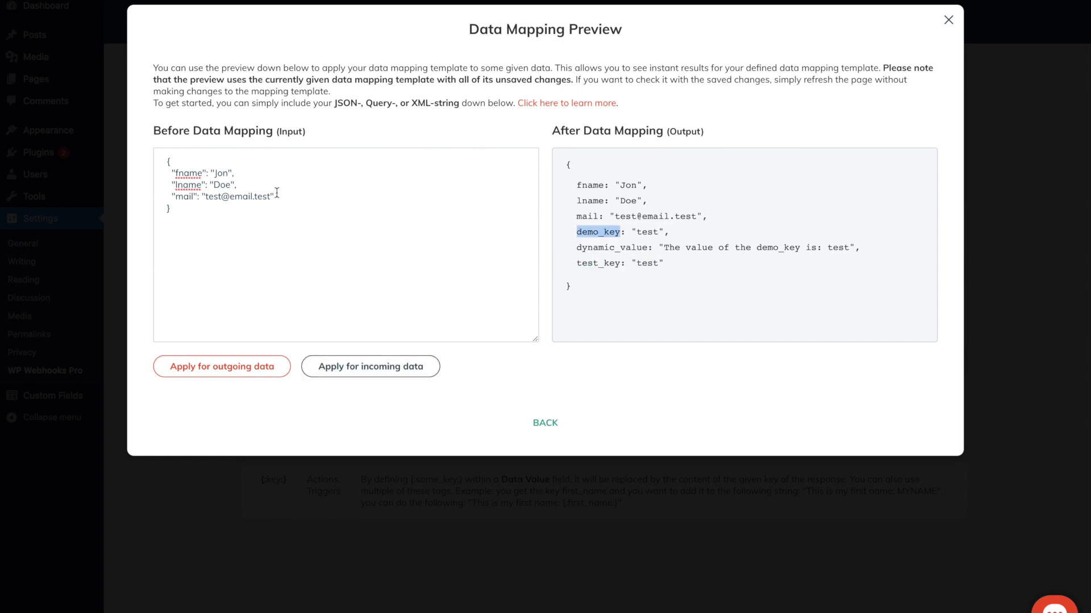
Compare the whole sample input with the mapped output, then close the Data Mapping Preview
click(257, 188)
key(ctrl+a)
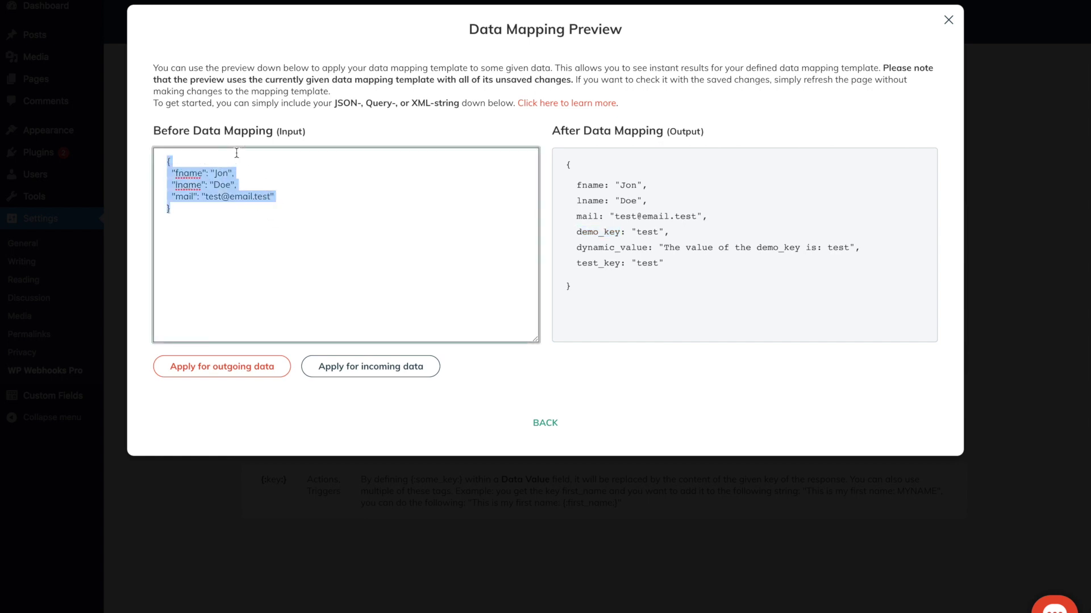
drag(612, 299, 567, 166)
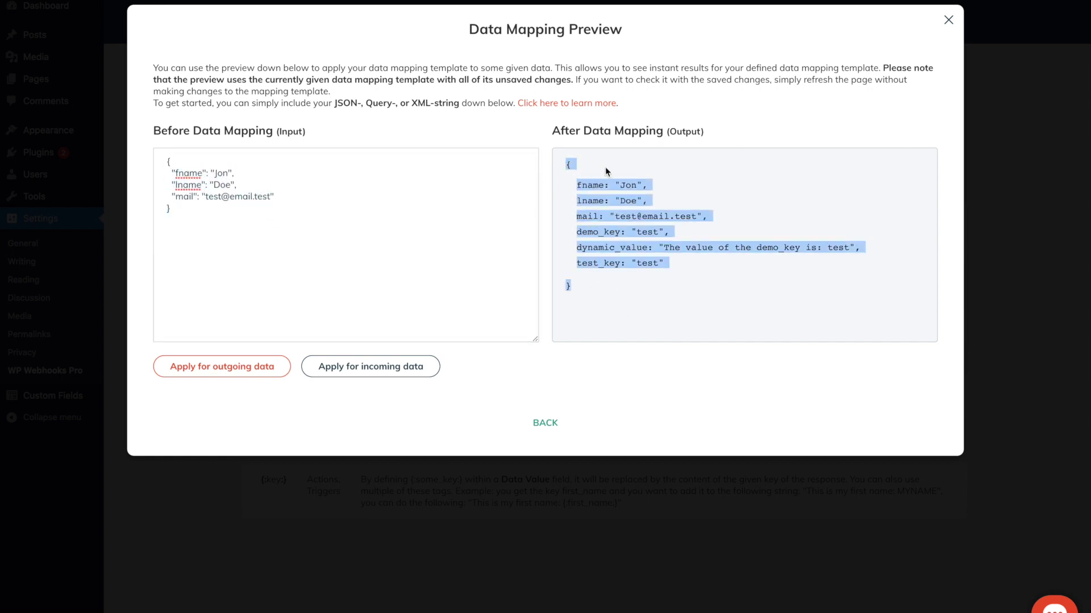
click(637, 166)
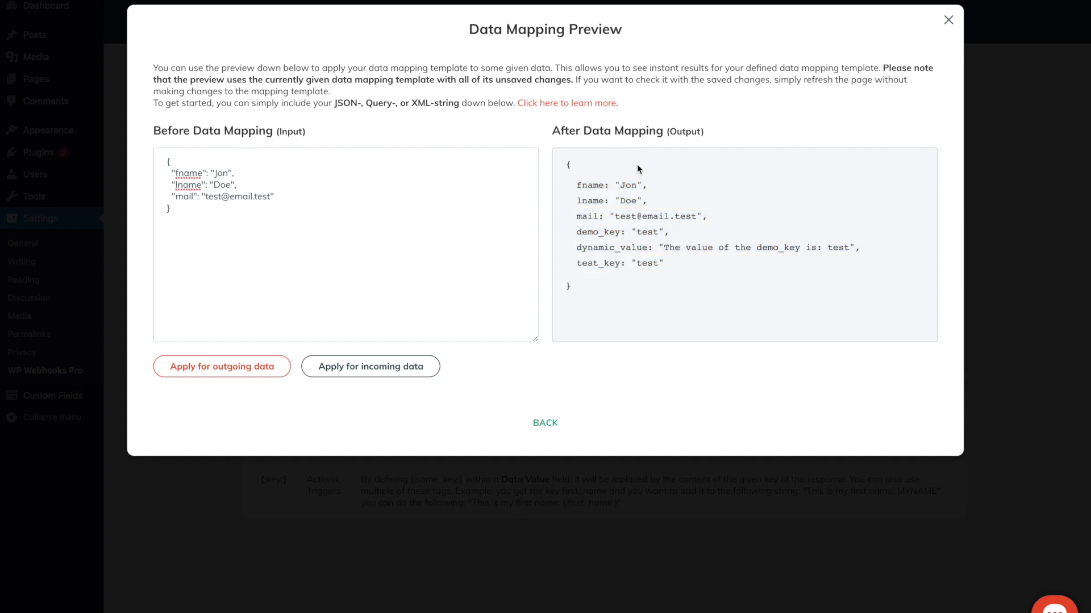
key(Escape)
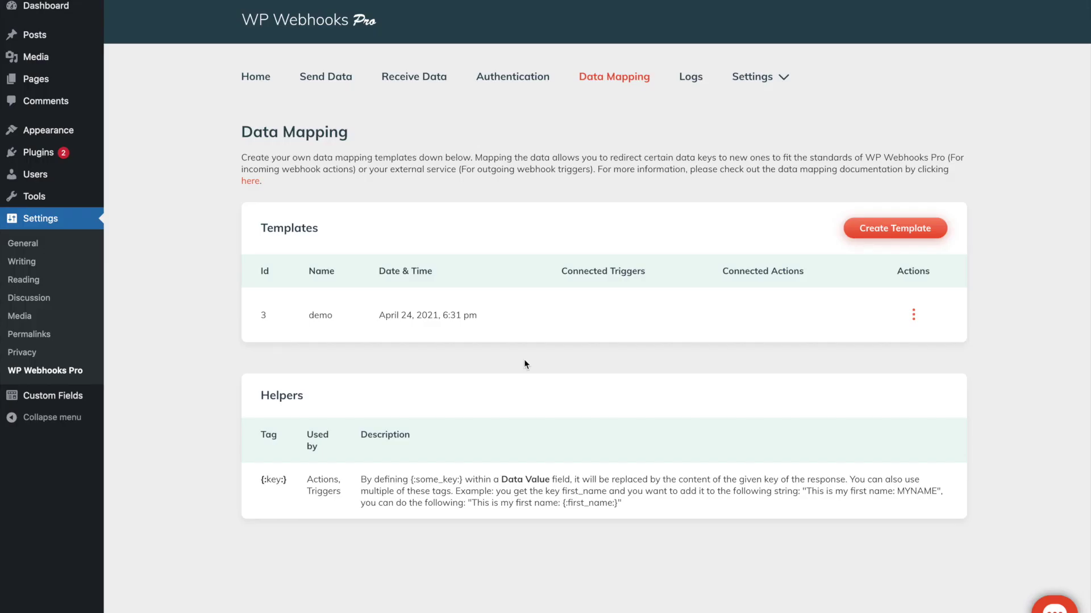